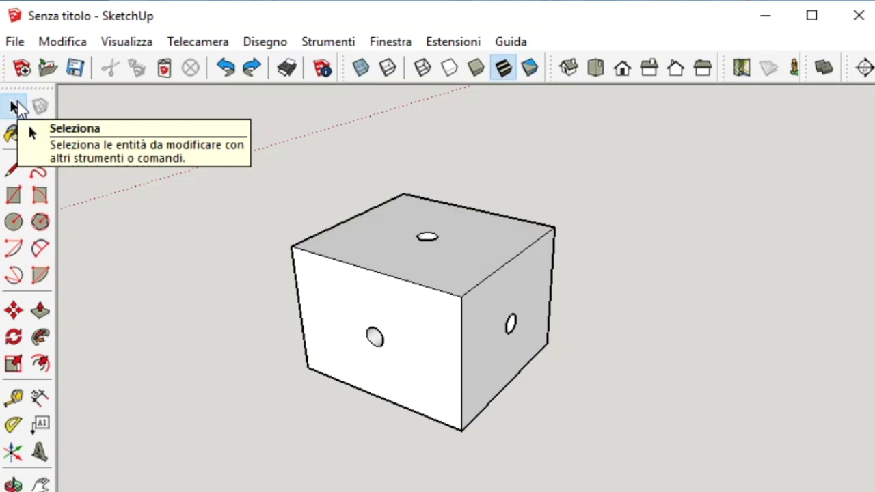
Select the box's top, front and right faces and its front edge while orbiting around it
left_click(440, 270)
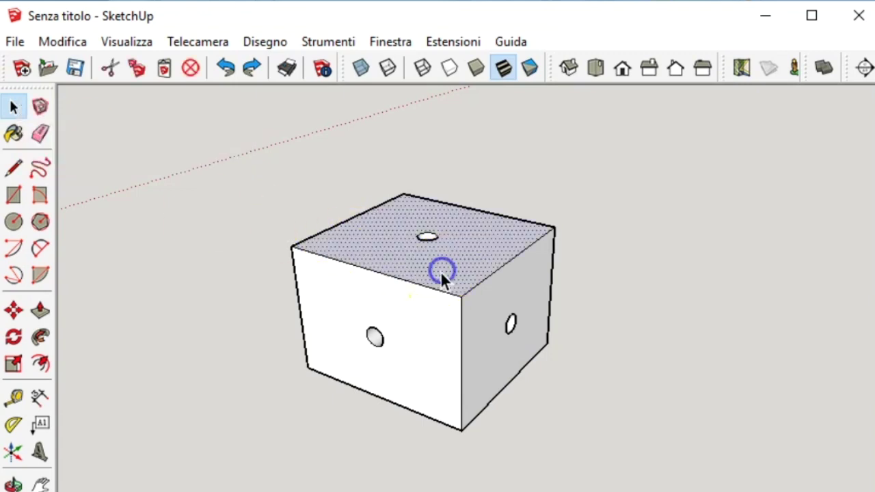
left_click(460, 312)
scroll(459, 341, "up", 3)
scroll(461, 321, "up", 3)
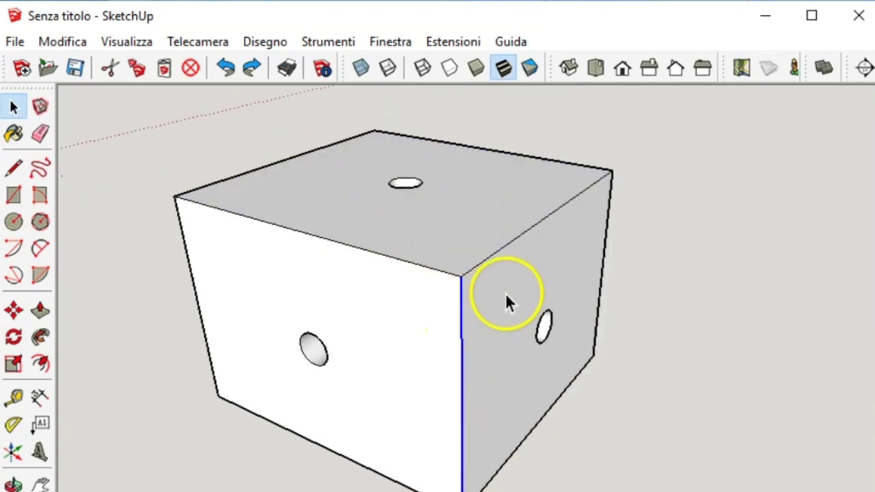
middle_click_drag(505, 292, 346, 330)
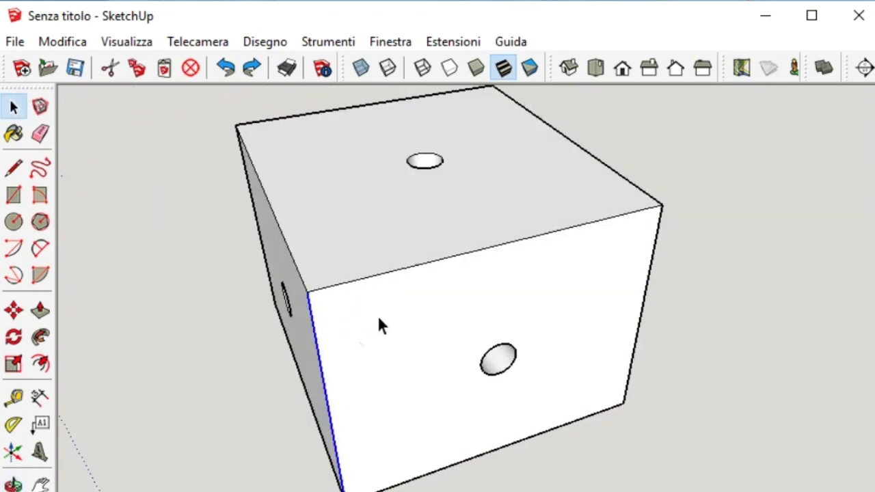
left_click(379, 323)
left_click(393, 233)
mouse_move(392, 236)
middle_mouse_down()
mouse_move(435, 274)
mouse_move(412, 284)
middle_mouse_up()
left_click(507, 296)
left_click(505, 294)
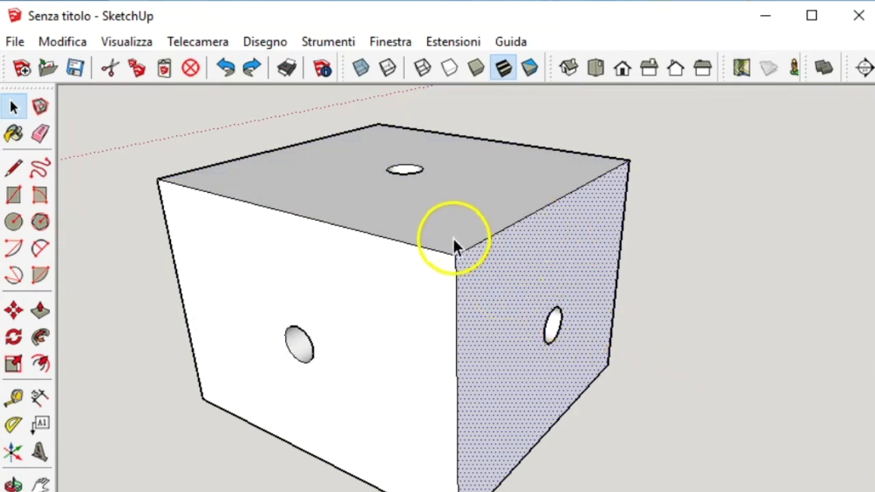
left_click(435, 212, "shift")
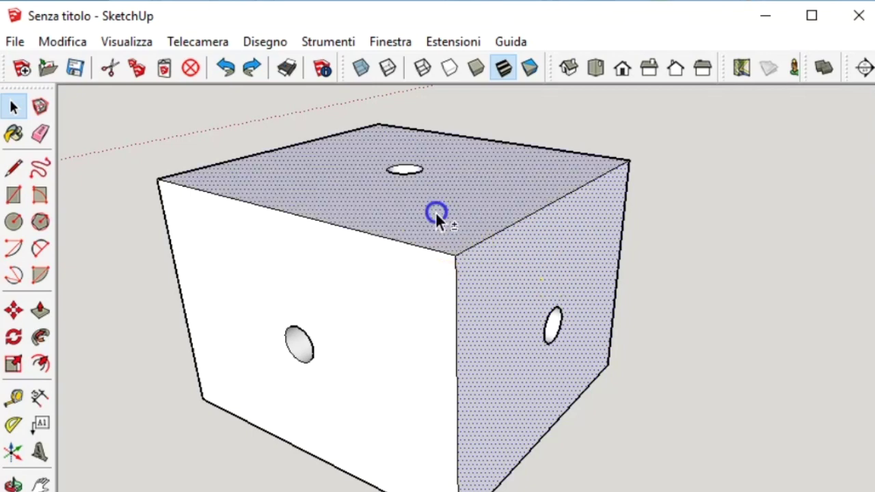
left_click(393, 303, "shift")
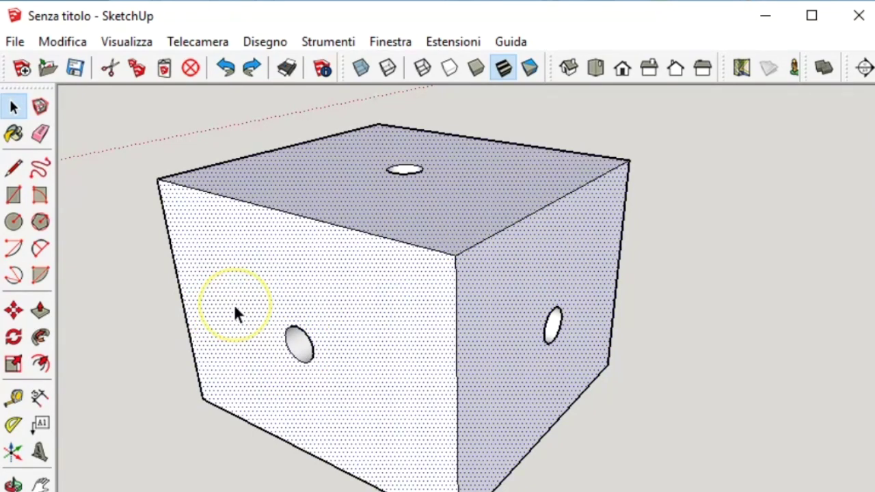
left_click(236, 360)
Select the box's left face, then the front hole's face once the holed side faces the viewer
mouse_move(239, 338)
middle_mouse_down()
mouse_move(619, 237)
mouse_move(601, 320)
middle_mouse_up()
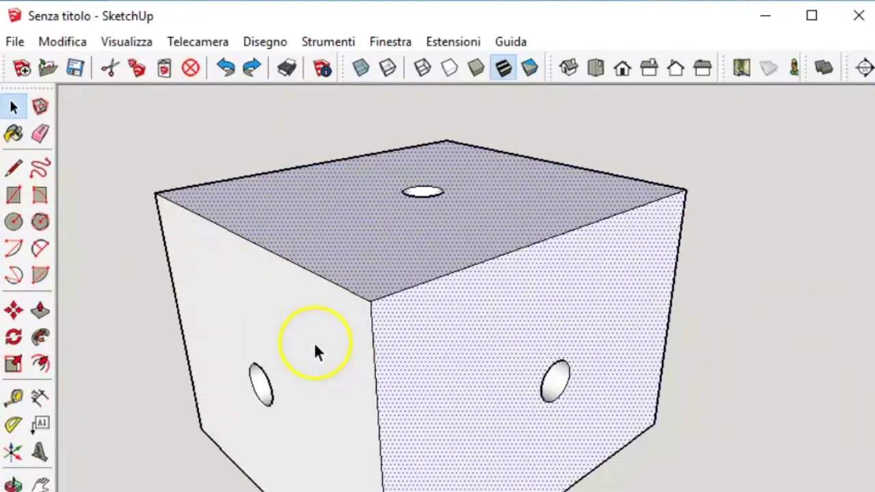
left_click(302, 323)
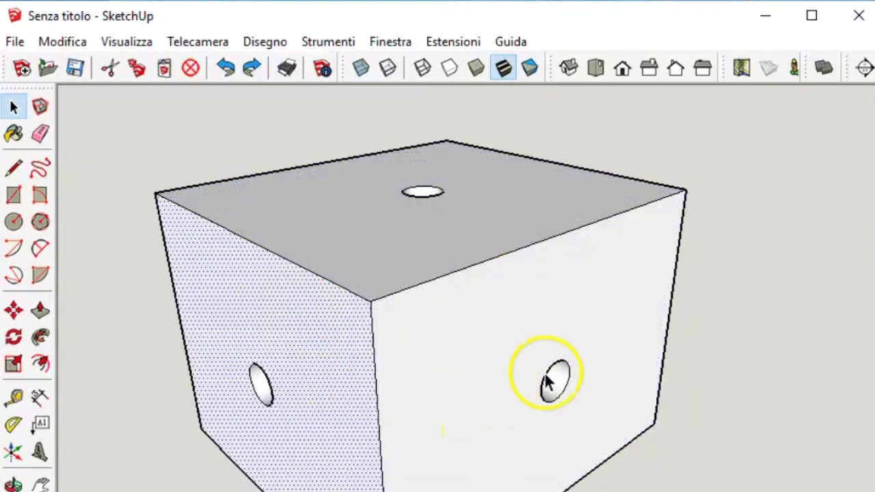
key("o")
mouse_move(561, 265)
left_mouse_down()
mouse_move(137, 287)
mouse_move(648, 263)
mouse_move(451, 279)
left_mouse_up()
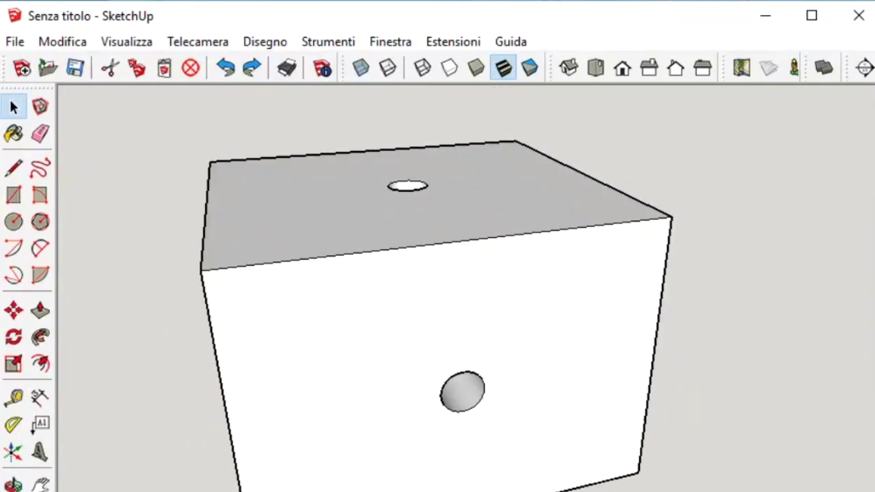
scroll(408, 478, "down", 2)
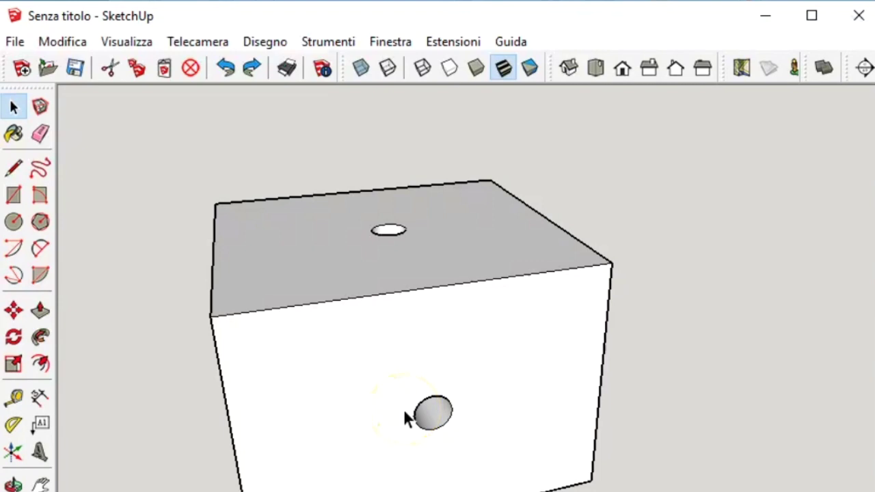
scroll(441, 398, "up", 1)
scroll(342, 471, "down", 3)
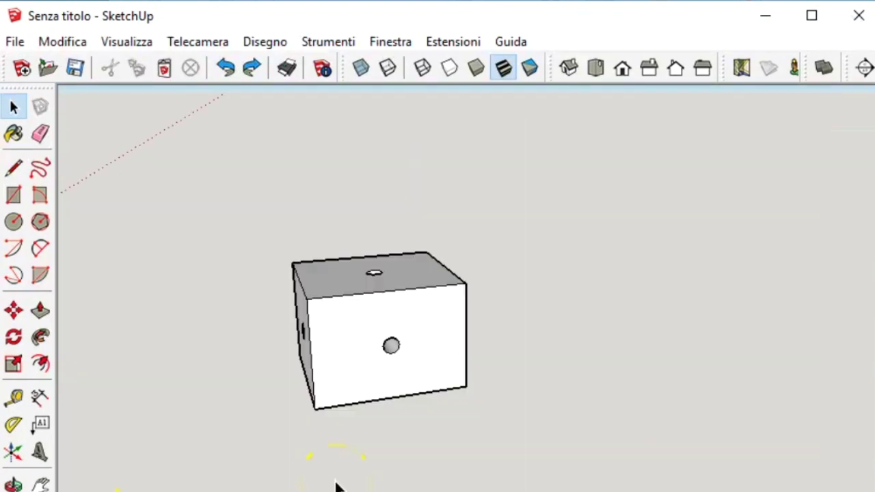
scroll(359, 381, "up", 2)
middle_click_drag(346, 363, 429, 343)
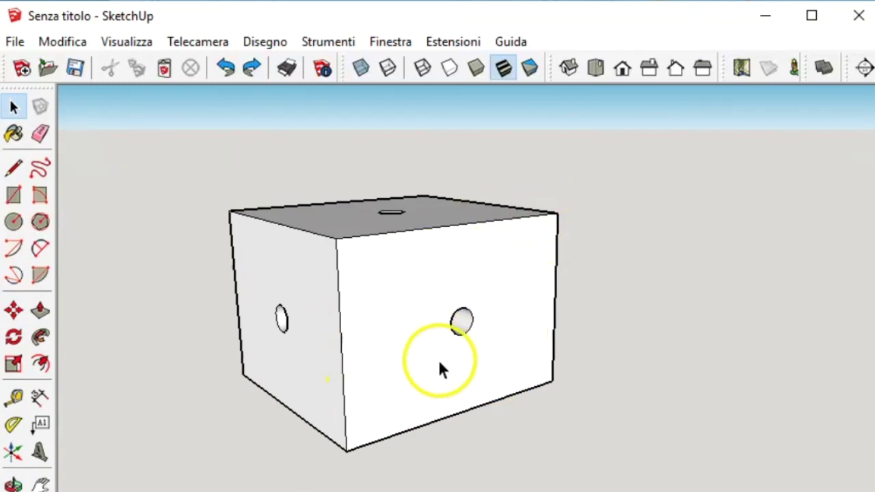
scroll(471, 325, "up", 1)
middle_click_drag(466, 317, 461, 164)
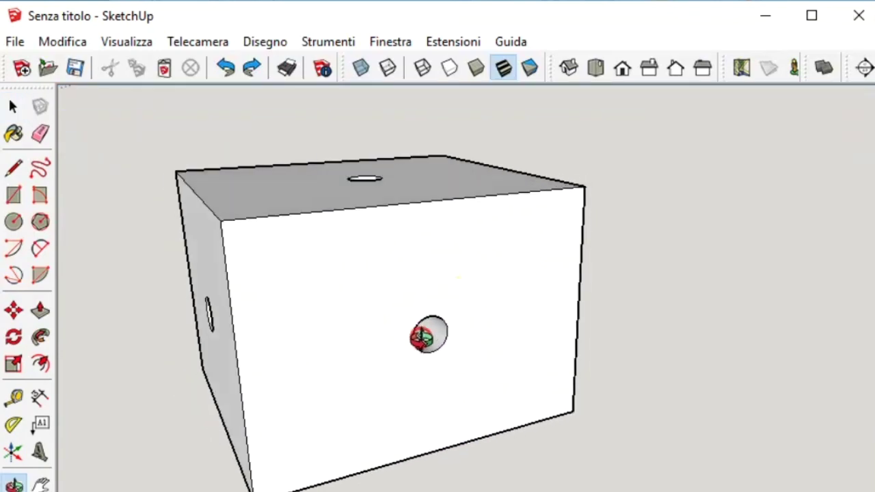
left_click(430, 333)
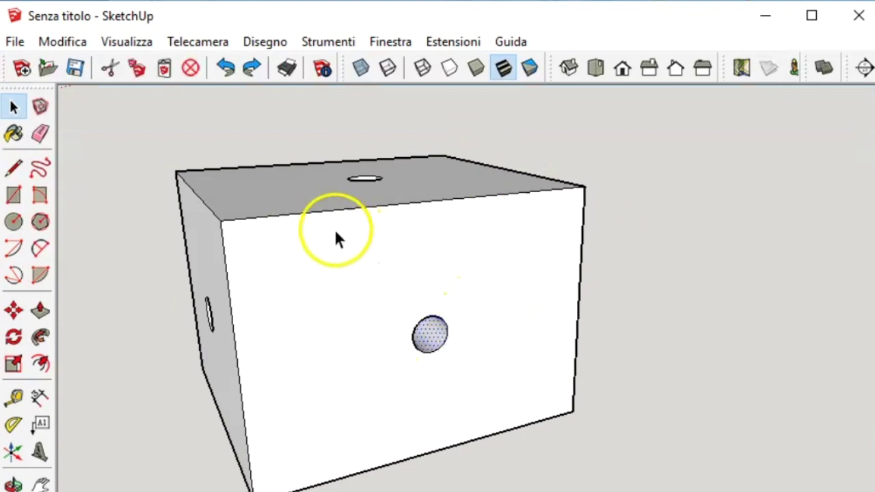
Select the round face inside the box's front hole, viewing the whole box from above
middle_click_drag(350, 242, 540, 488)
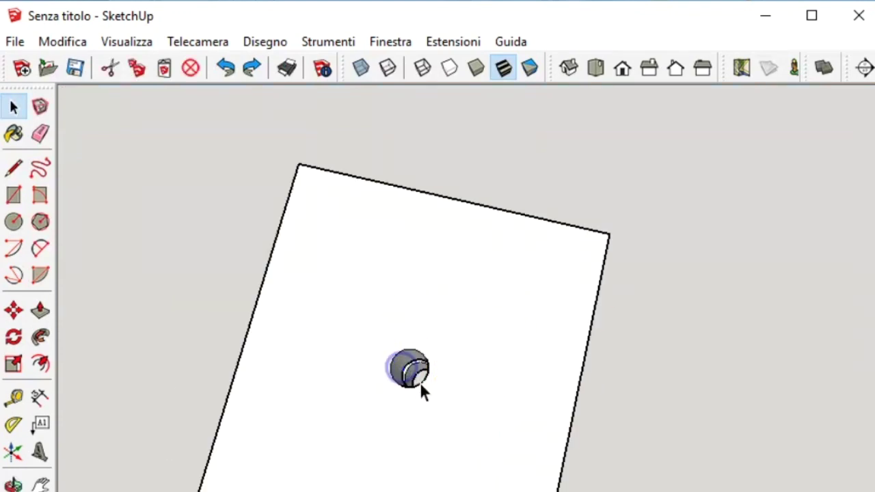
scroll(422, 386, "up", 3)
scroll(429, 379, "up", 2)
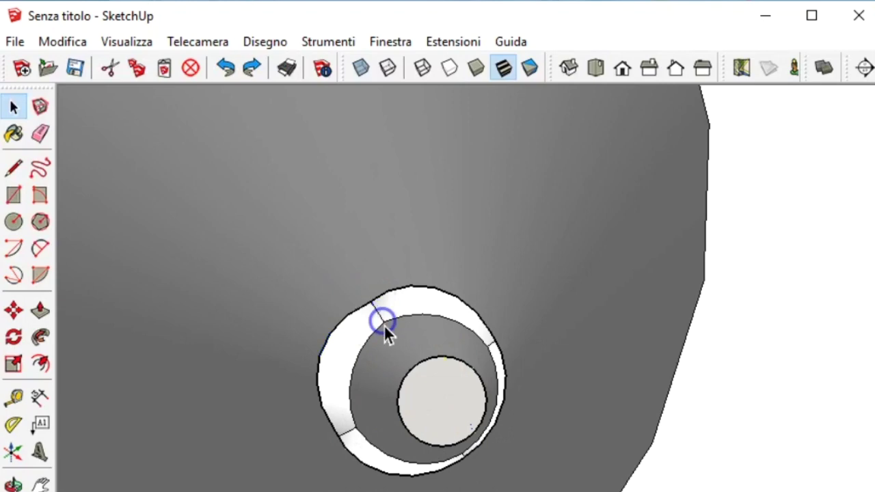
scroll(385, 328, "down", 3)
scroll(417, 372, "down", 3)
scroll(421, 375, "down", 3)
middle_click_drag(410, 362, 312, 276)
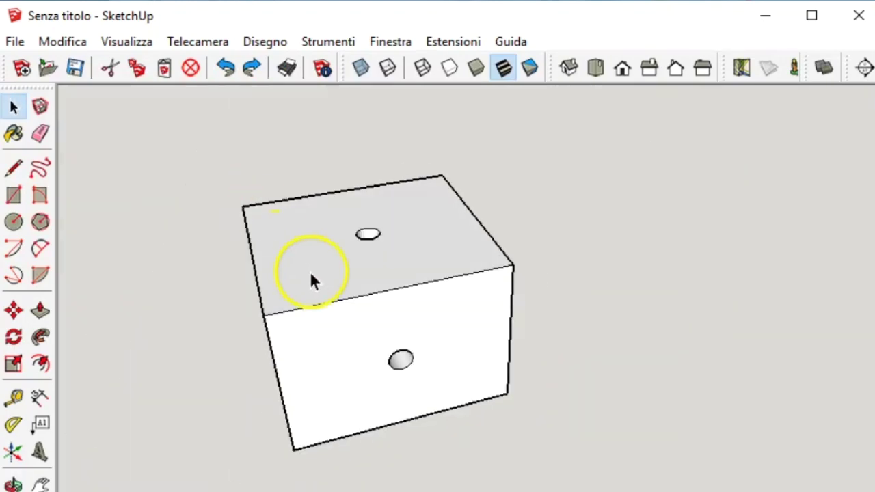
scroll(408, 362, "up", 2)
scroll(406, 359, "up", 3)
left_click(405, 355)
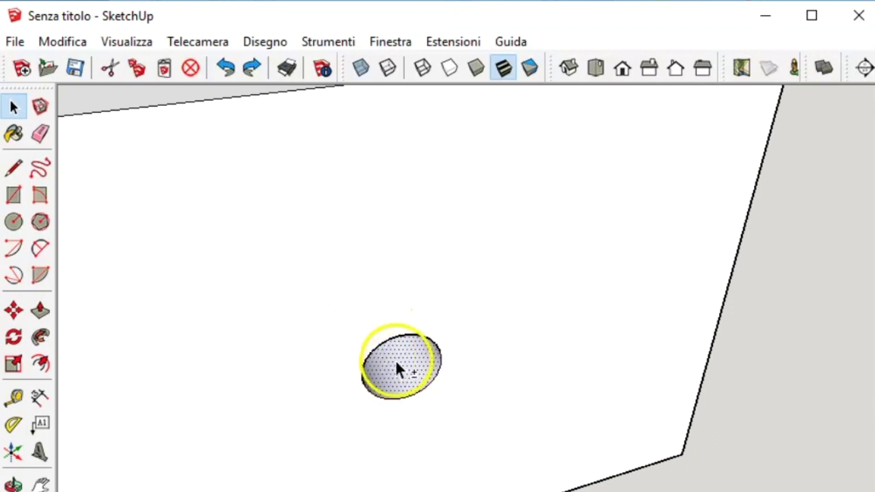
scroll(400, 348, "down", 5)
mouse_move(392, 345)
middle_mouse_down()
mouse_move(362, 296)
mouse_move(394, 321)
mouse_move(429, 288)
mouse_move(424, 304)
middle_mouse_up()
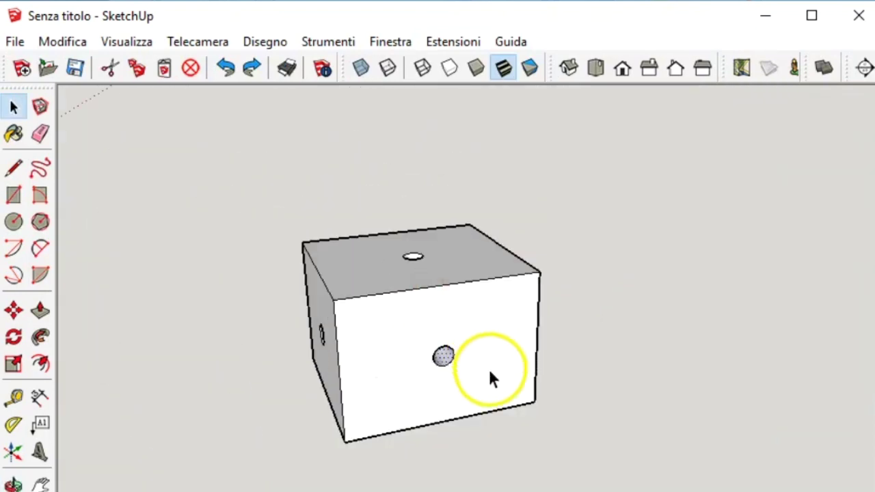
Select the entire box, then deselect its front, top and left faces
triple_click(523, 410)
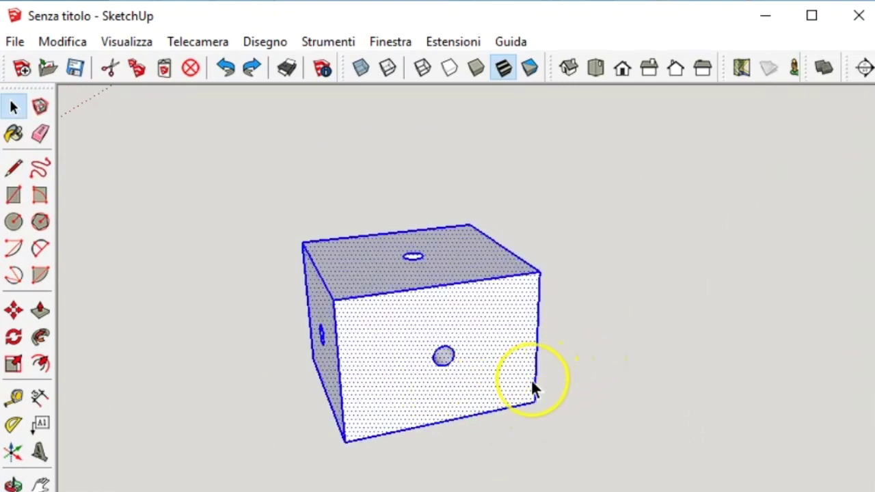
left_click(413, 338, "shift")
left_click(348, 268, "shift")
mouse_move(352, 289)
middle_mouse_down()
mouse_move(327, 316)
mouse_move(417, 317)
middle_mouse_up()
left_click(419, 316, "shift")
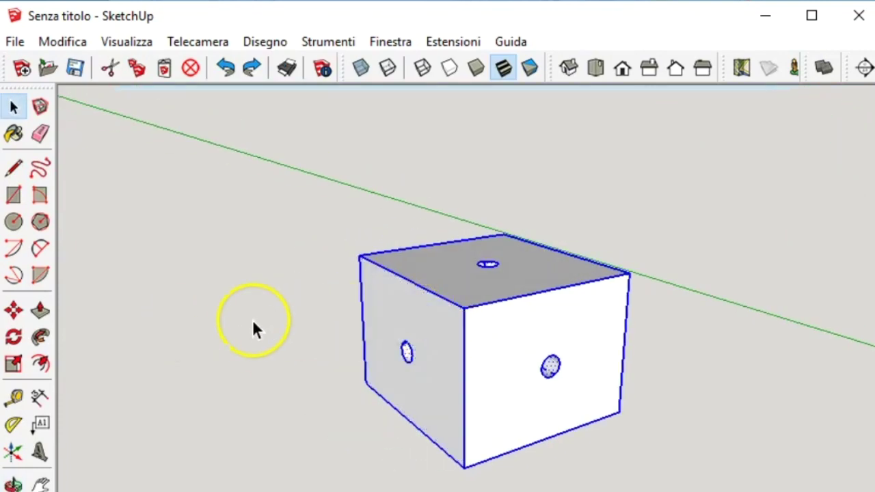
middle_click_drag(261, 318, 525, 330)
middle_click_drag(406, 318, 526, 333)
Paste the cylinder cross joint and place it to the left of the box
key("ctrl+v")
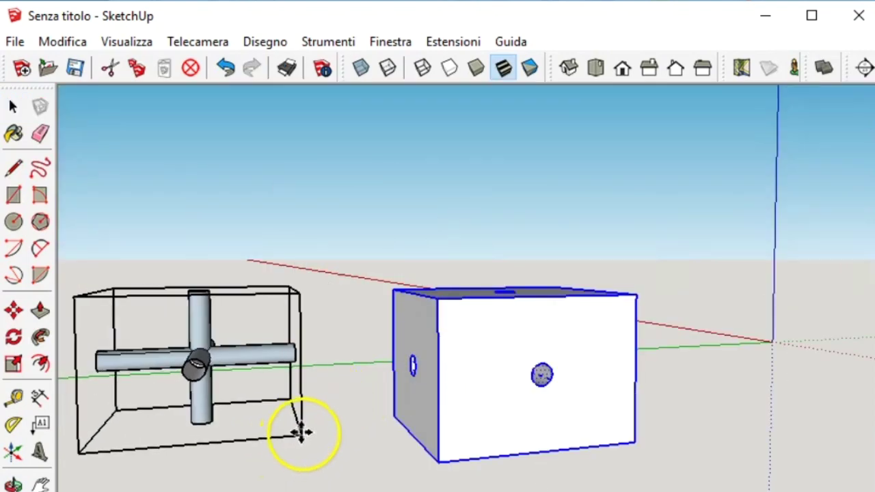
left_click(301, 434)
left_click(14, 106)
scroll(341, 444, "up", 2)
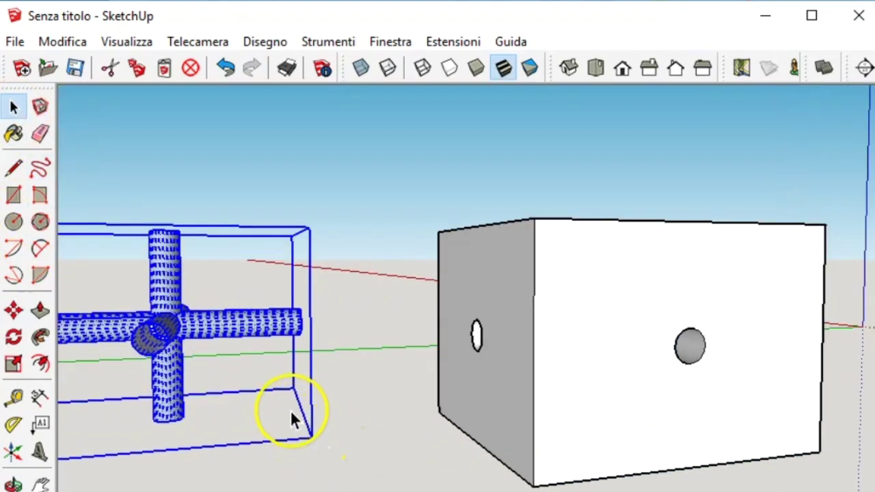
left_click_drag(292, 416, 336, 446)
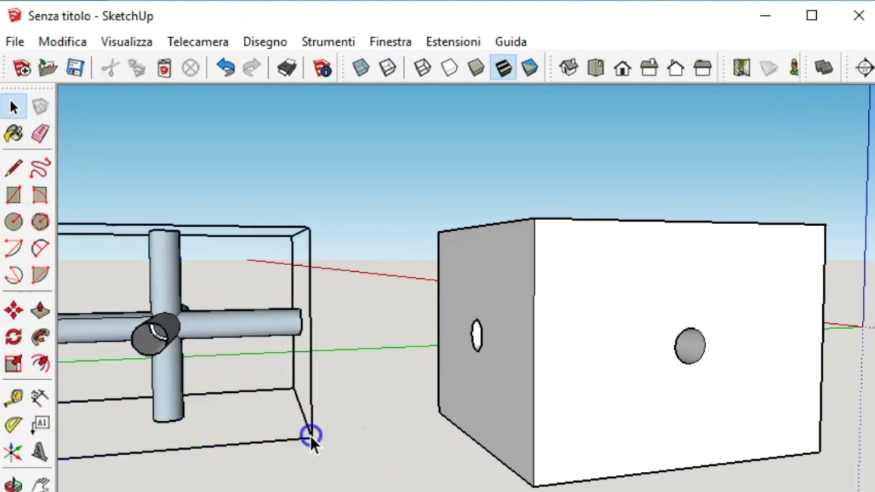
Erase the frame's right, front and lower edges plus two edges above the pipes
left_click(309, 435)
key("Delete")
left_click(294, 384)
key("Delete")
left_click(288, 388)
key("Delete")
left_click(282, 240)
key("Delete")
left_click(283, 235)
key("Delete")
Check the pipes from another angle, selecting and then deselecting a leftover vertical frame edge
scroll(224, 329, "down", 3)
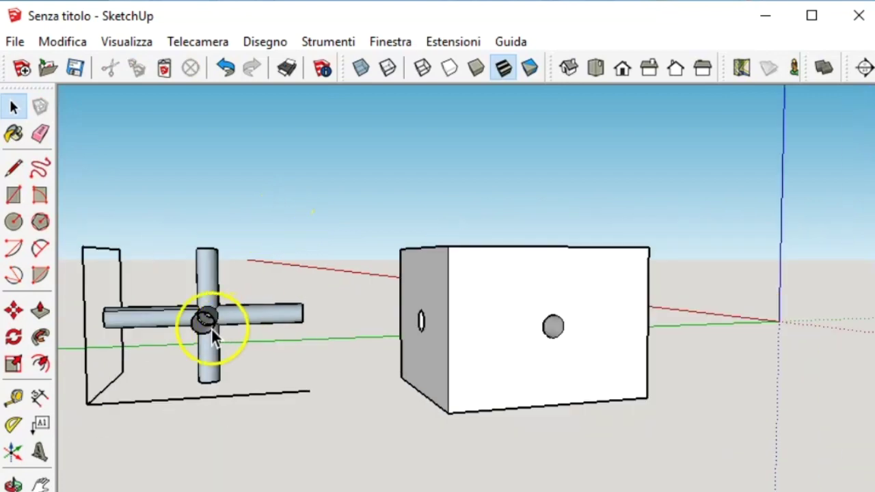
middle_click_drag(224, 329, 278, 351)
scroll(301, 328, "up", 3)
left_click(299, 321)
scroll(294, 318, "down", 2)
left_click(328, 363)
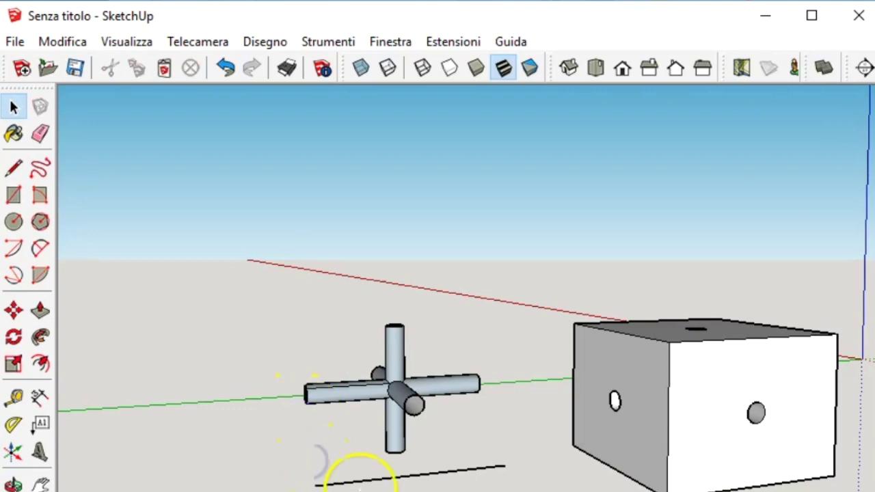
scroll(379, 417, "up", 3)
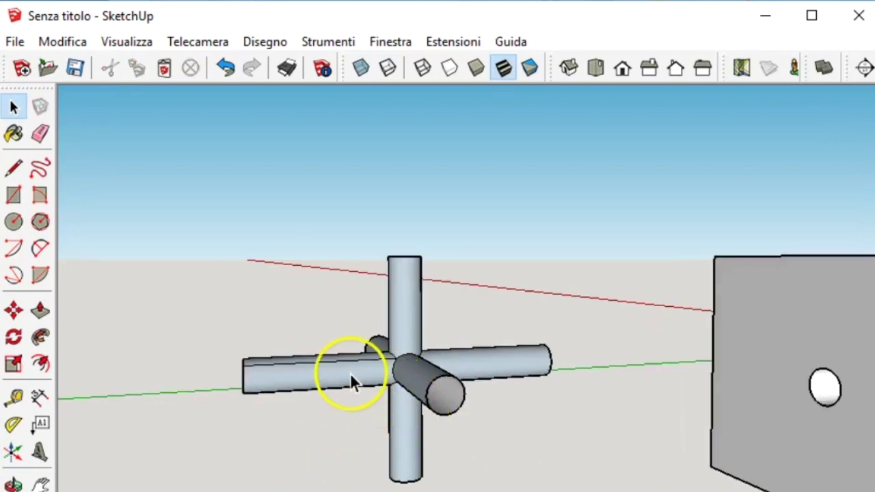
middle_click_drag(263, 361, 324, 314)
scroll(221, 367, "up", 2)
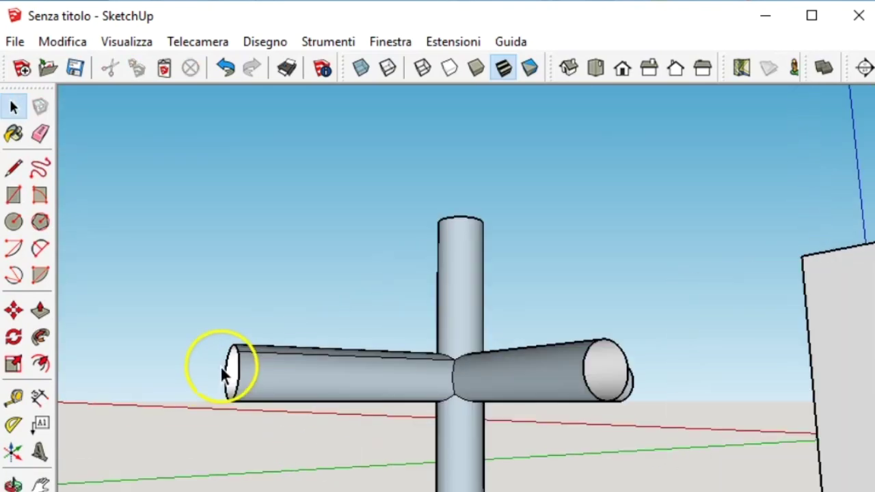
left_click(241, 364)
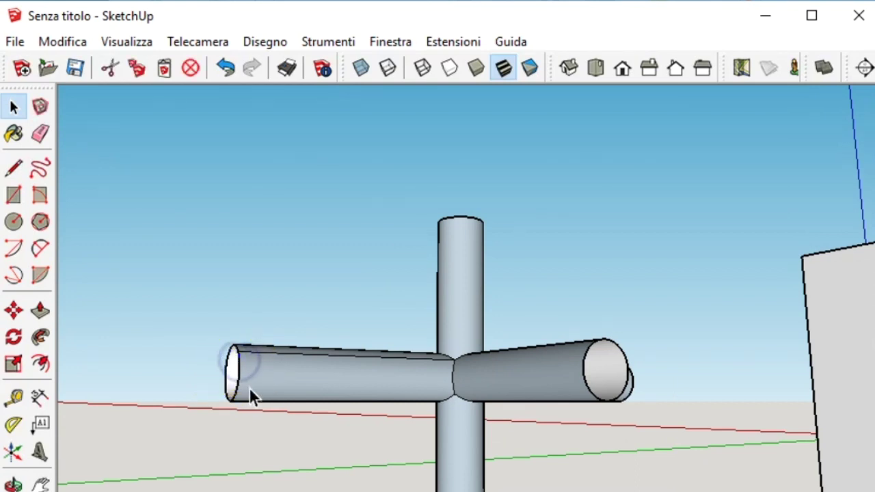
left_click_drag(166, 266, 305, 436)
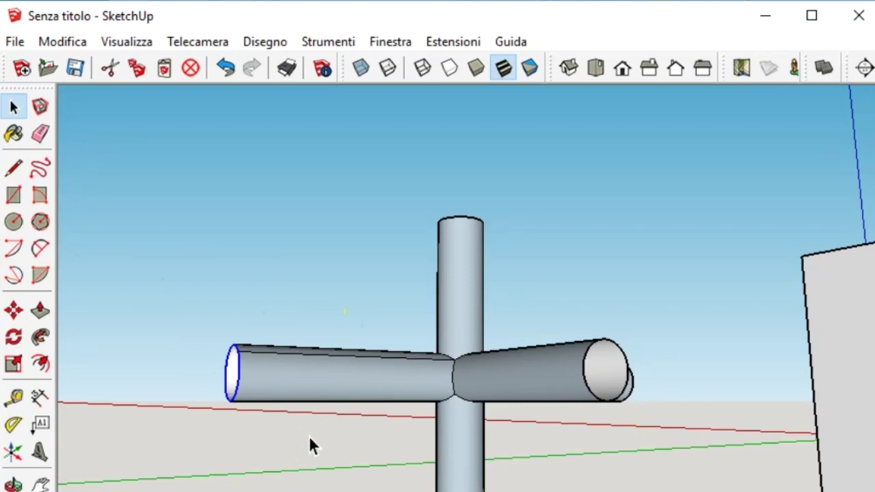
middle_click_drag(285, 378, 240, 365)
left_click(223, 309)
left_click_drag(219, 313, 336, 447)
middle_click_drag(336, 447, 191, 295)
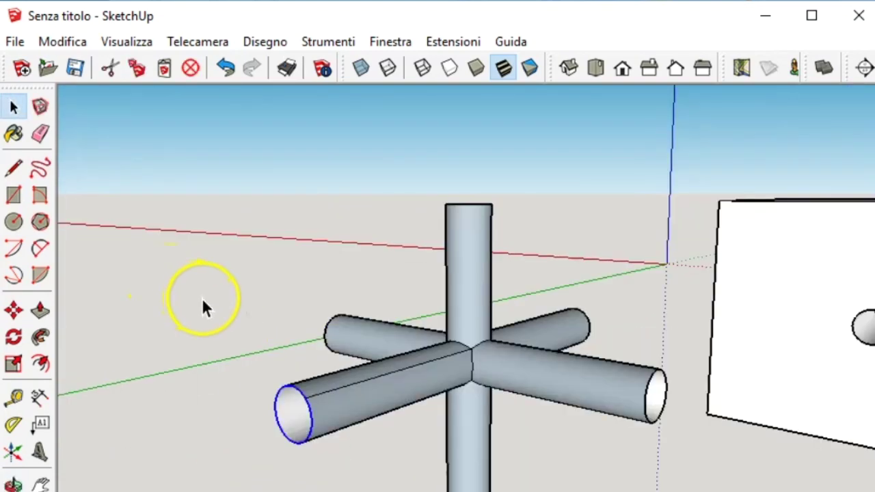
middle_click_drag(387, 250, 172, 319)
mouse_move(162, 295)
left_mouse_down()
mouse_move(306, 457)
mouse_move(292, 455)
left_mouse_up()
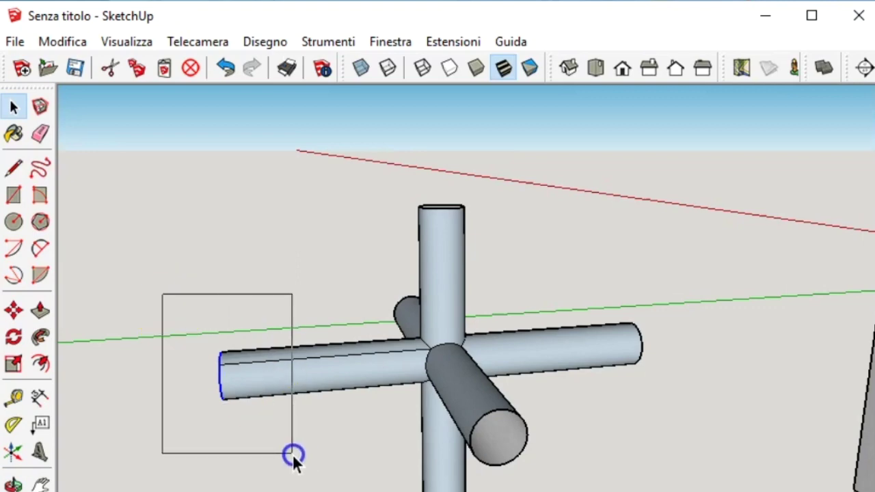
left_click(268, 384)
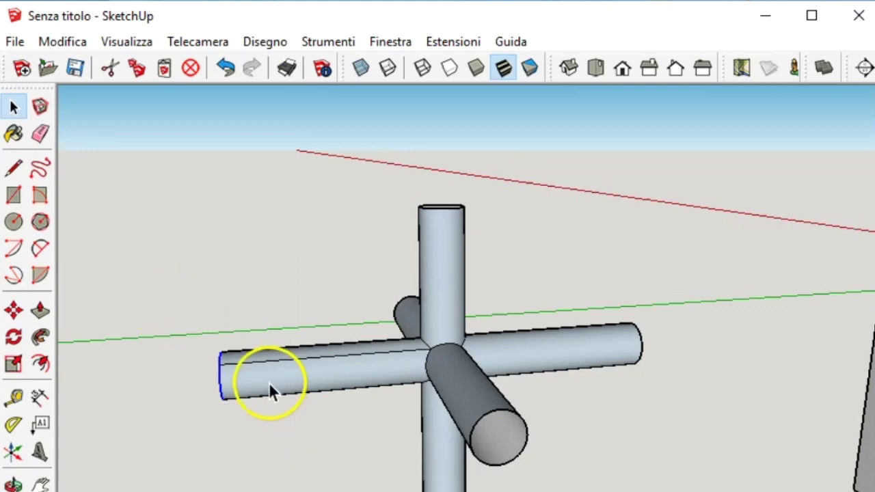
scroll(225, 389, "up", 3)
middle_click_drag(220, 385, 363, 411)
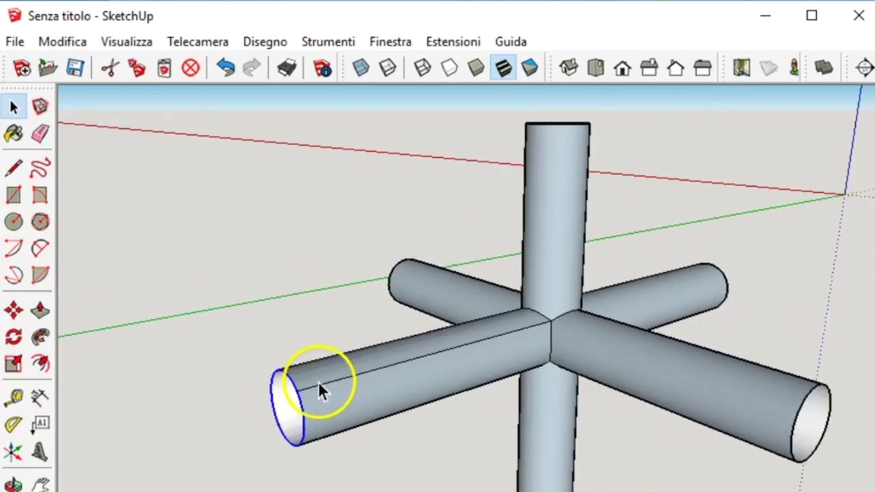
left_click_drag(198, 304, 368, 483)
mouse_move(381, 369)
middle_mouse_down()
mouse_move(492, 367)
mouse_move(514, 356)
middle_mouse_up()
left_click(513, 356)
scroll(602, 277, "up", 3)
scroll(601, 276, "up", 2)
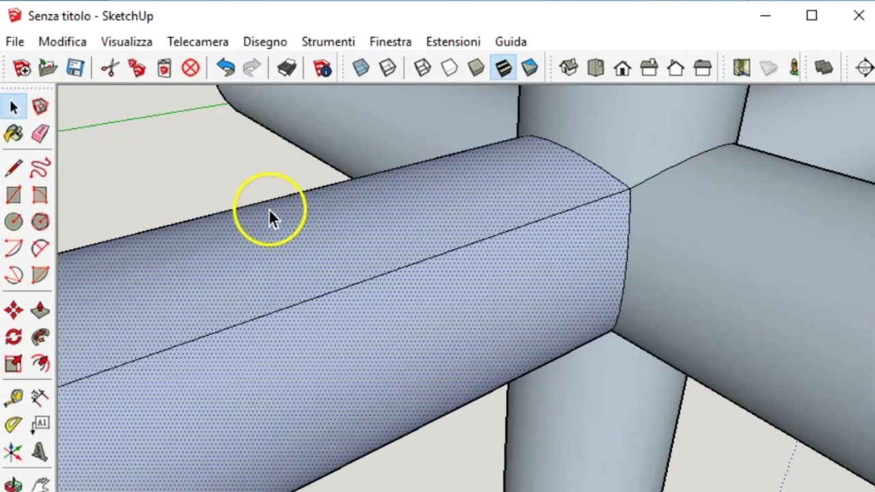
left_click(442, 465)
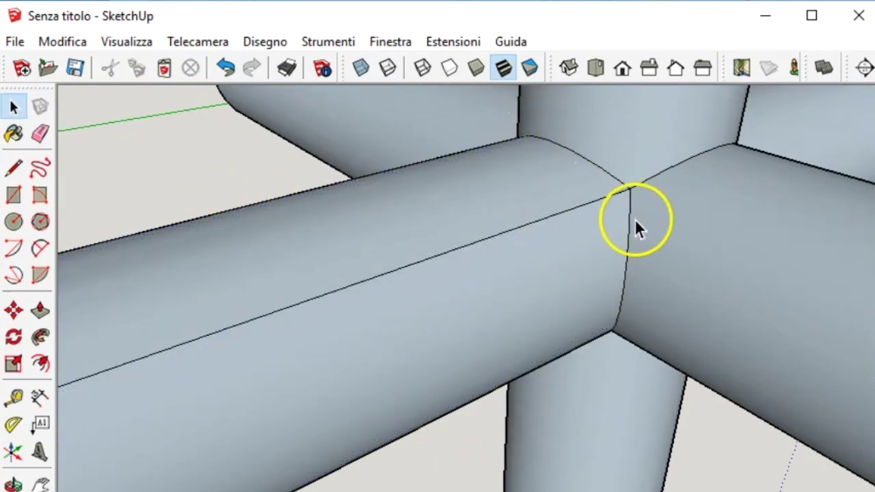
mouse_move(538, 101)
left_mouse_down()
mouse_move(650, 241)
mouse_move(722, 312)
left_mouse_up()
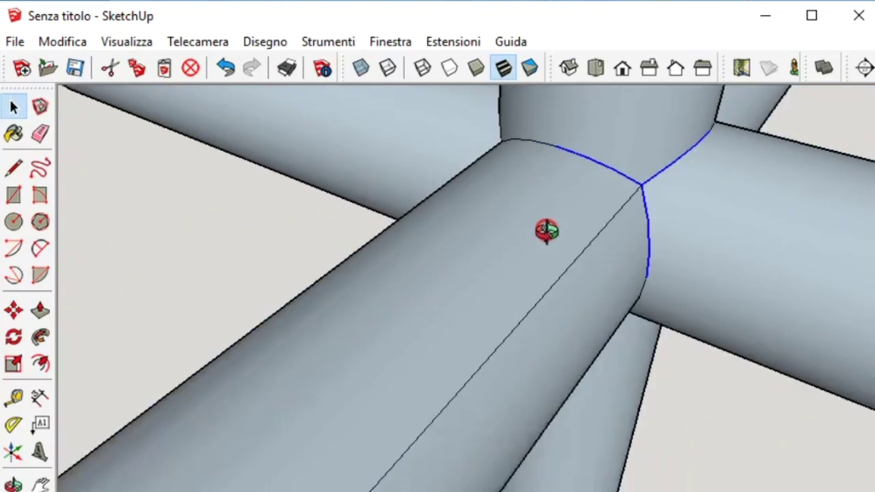
middle_click_drag(491, 177, 684, 246)
middle_click_drag(519, 191, 585, 336)
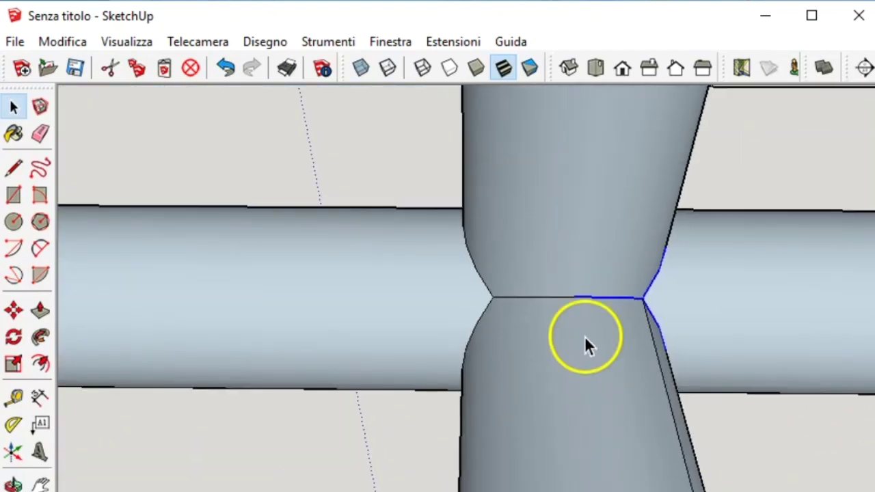
scroll(558, 294, "up", 2)
mouse_move(437, 331)
middle_mouse_down()
mouse_move(642, 195)
mouse_move(619, 283)
mouse_move(551, 356)
mouse_move(556, 371)
mouse_move(666, 376)
mouse_move(475, 322)
mouse_move(535, 391)
middle_mouse_up()
scroll(533, 362, "up", 2)
key("space")
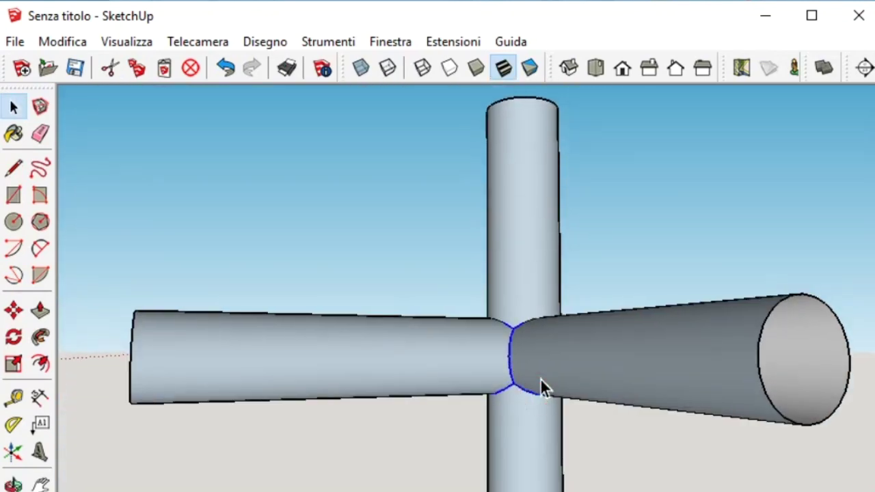
mouse_move(540, 380)
middle_mouse_down()
mouse_move(504, 357)
mouse_move(538, 305)
mouse_move(267, 410)
mouse_move(527, 400)
mouse_move(225, 357)
middle_mouse_up()
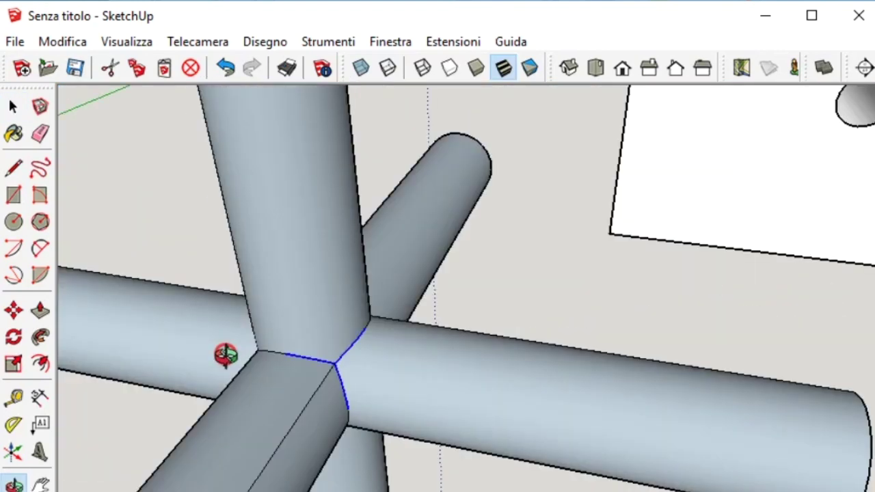
mouse_move(295, 352)
middle_mouse_down()
mouse_move(275, 357)
mouse_move(679, 395)
mouse_move(578, 322)
middle_mouse_up()
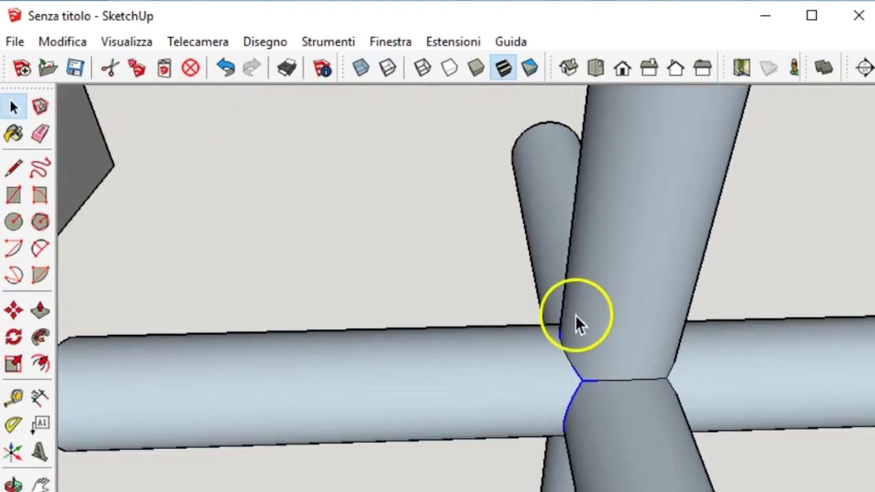
mouse_move(614, 397)
middle_mouse_down()
mouse_move(546, 328)
mouse_move(522, 287)
middle_mouse_up()
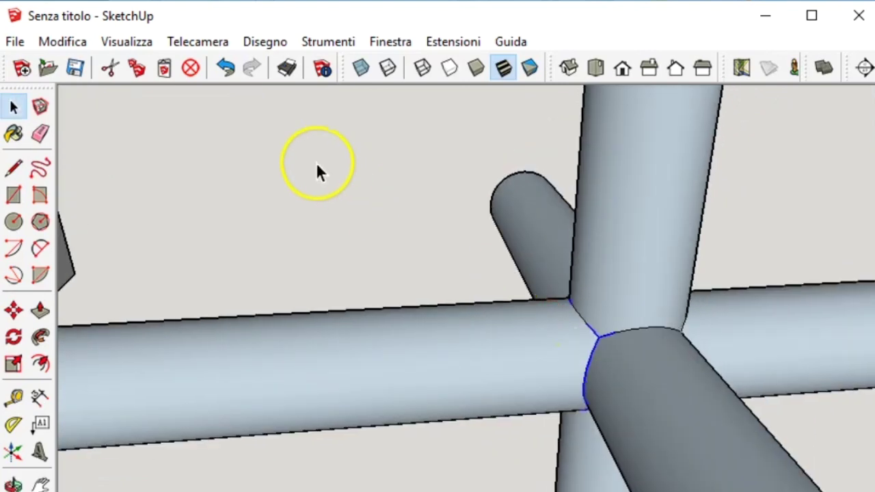
Draw a rectangle on the ground and place the 3D text 'da' on it
left_click_drag(329, 171, 453, 258)
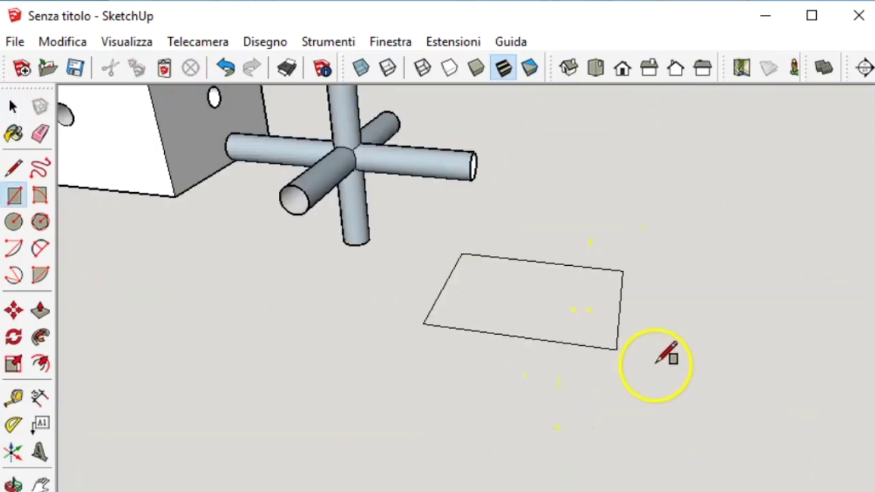
left_click(735, 407)
key("m")
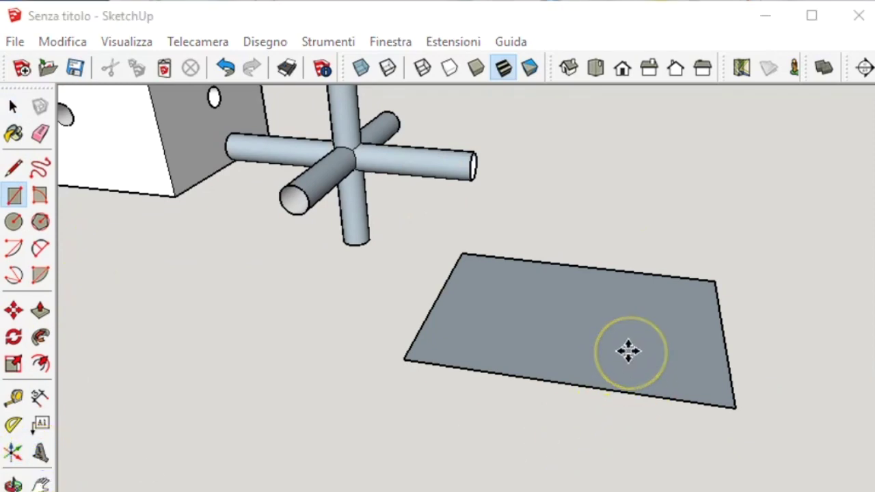
left_click(40, 452)
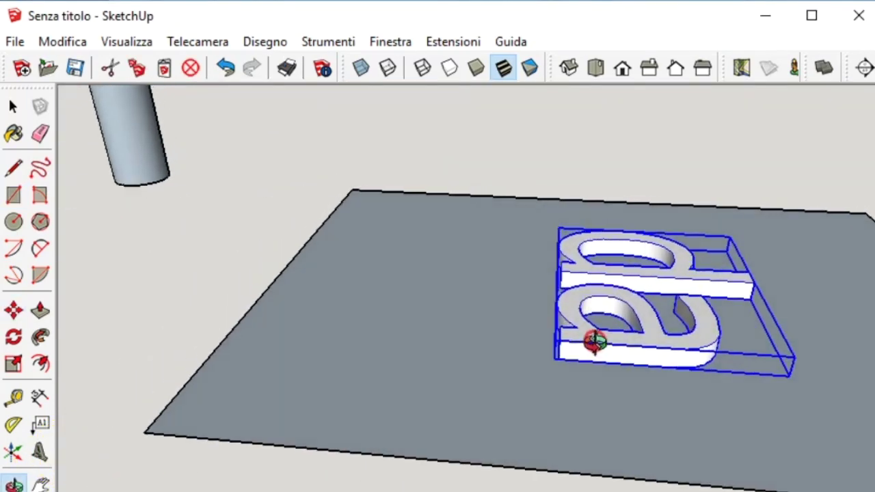
left_click(670, 353)
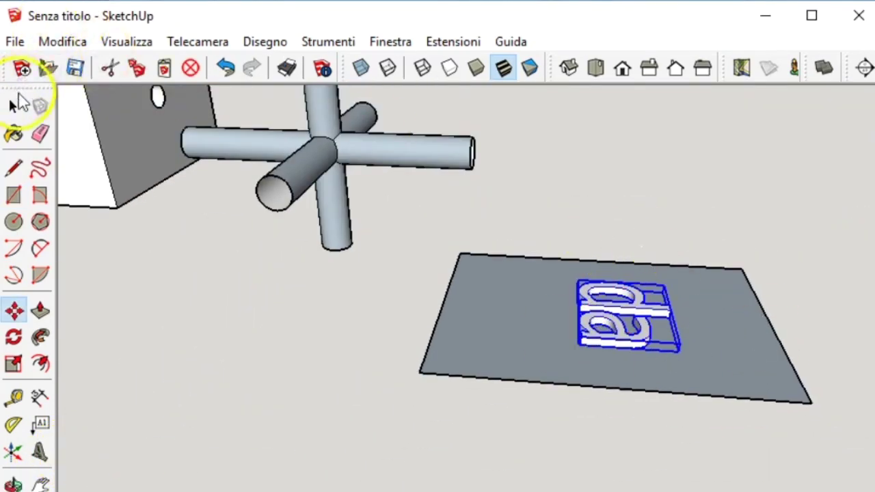
Select the plane together with the 'da' text and explode them with Esplodi
left_click(15, 103)
left_click_drag(413, 214, 853, 480)
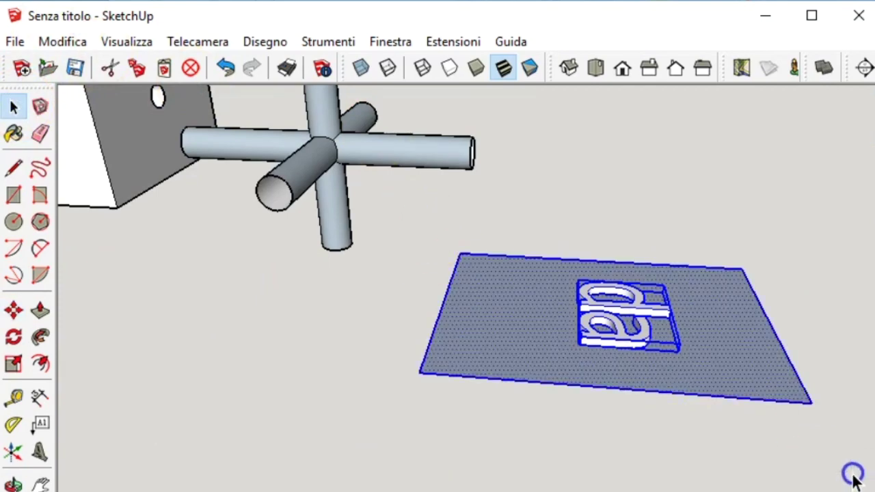
right_click(766, 377)
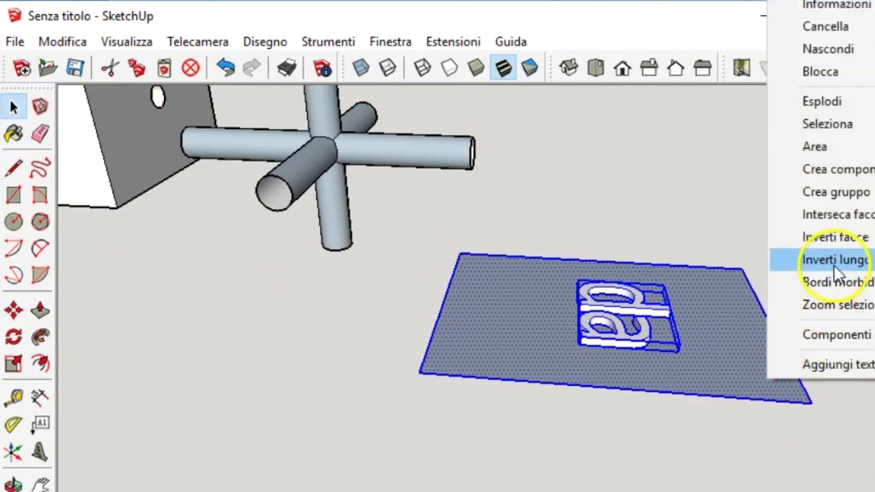
left_click(834, 104)
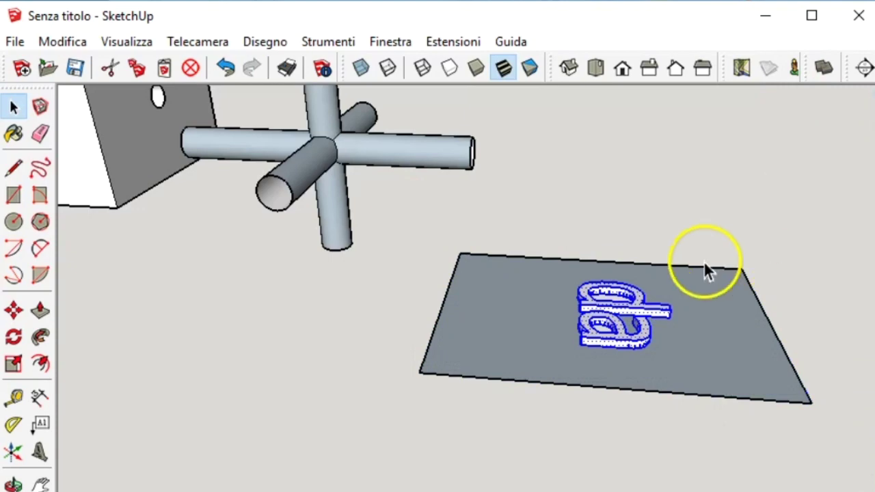
Orbit around and under the plane to see the 'da' outlines from its back
middle_click_drag(704, 265, 578, 272)
mouse_move(642, 306)
middle_mouse_down()
mouse_move(471, 166)
mouse_move(552, 357)
mouse_move(512, 385)
middle_mouse_up()
scroll(464, 170, "up", 2)
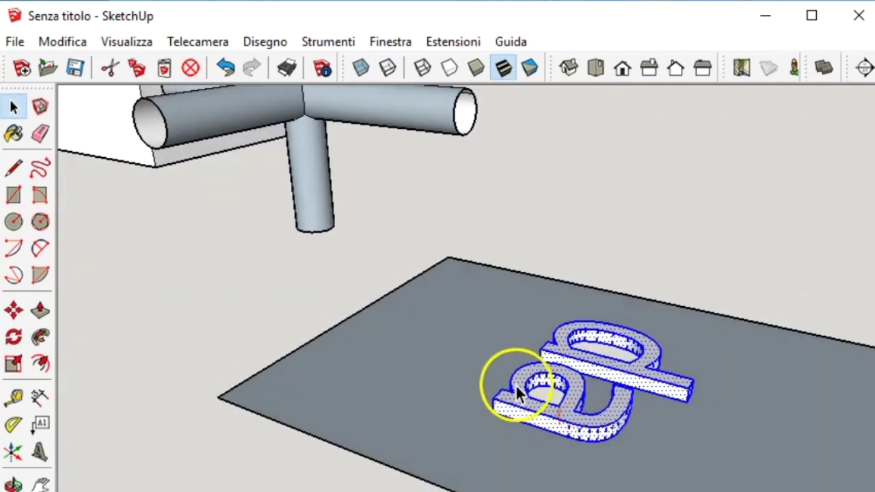
scroll(655, 440, "up", 2)
middle_click_drag(655, 441, 672, 401)
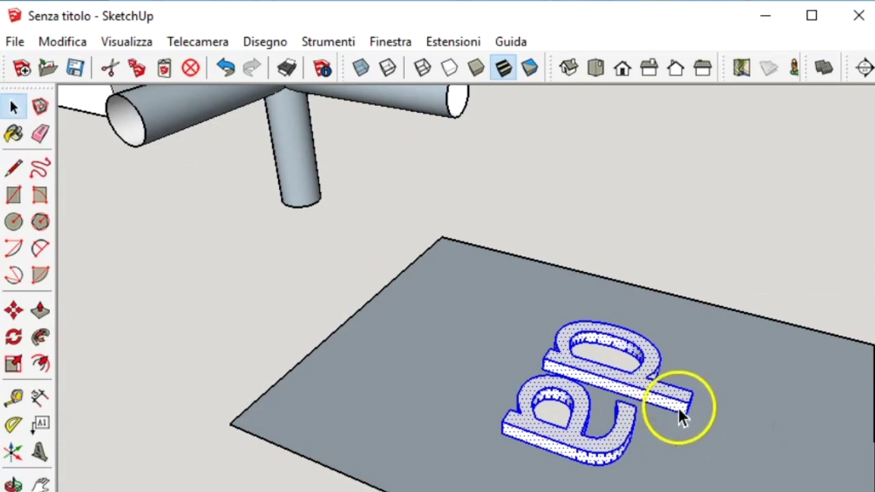
mouse_move(657, 402)
middle_mouse_down()
mouse_move(636, 308)
mouse_move(604, 389)
mouse_move(406, 361)
middle_mouse_up()
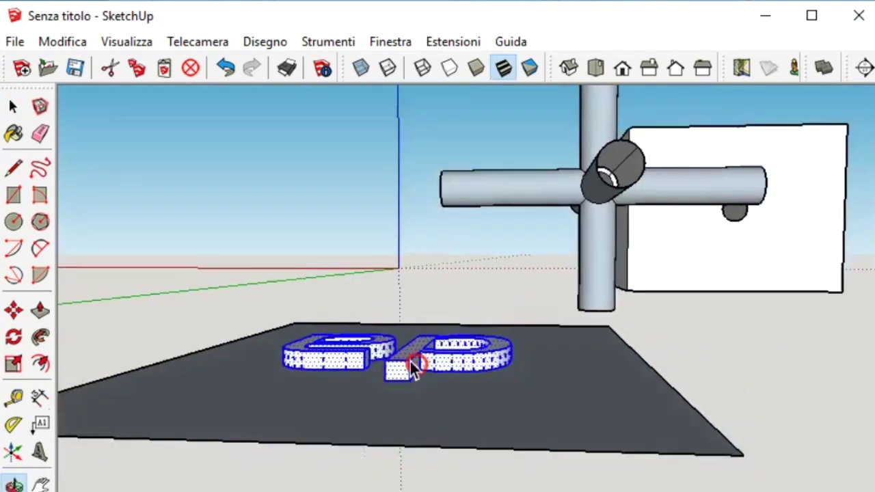
mouse_move(552, 386)
middle_mouse_down()
mouse_move(465, 318)
mouse_move(453, 220)
mouse_move(445, 394)
middle_mouse_up()
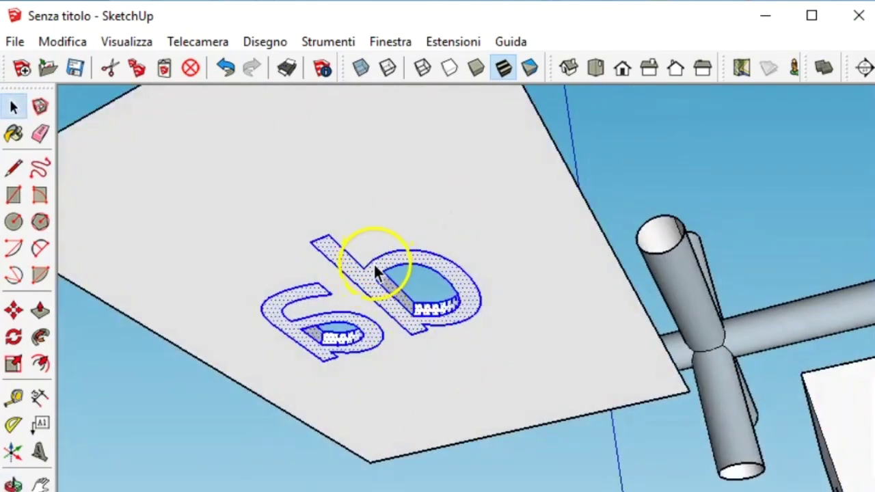
mouse_move(364, 285)
middle_mouse_down()
mouse_move(523, 283)
mouse_move(560, 135)
middle_mouse_up()
Place a copy of the 'da' plane to the right of the original
left_click(541, 123)
scroll(488, 254, "up", 2)
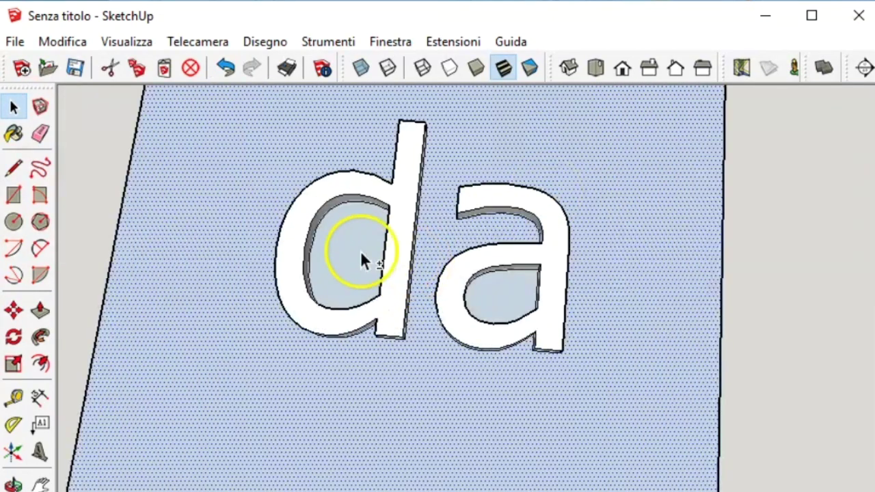
scroll(485, 287, "down", 3)
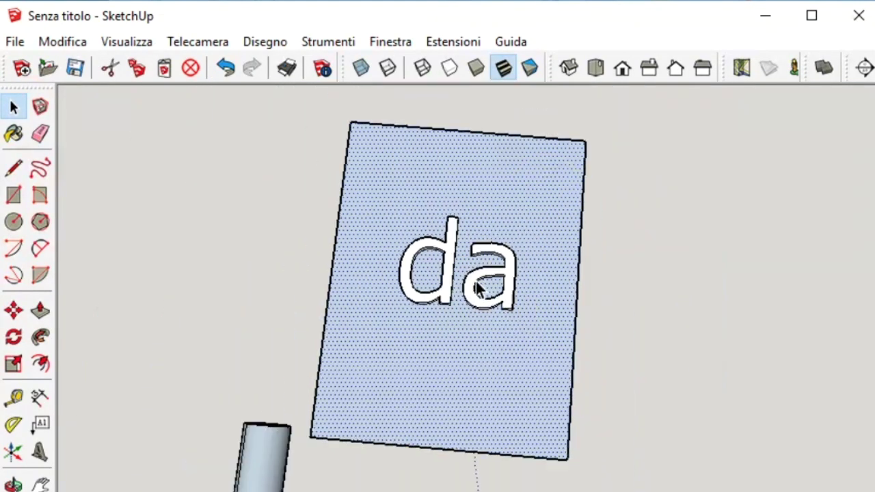
key("ctrl+v")
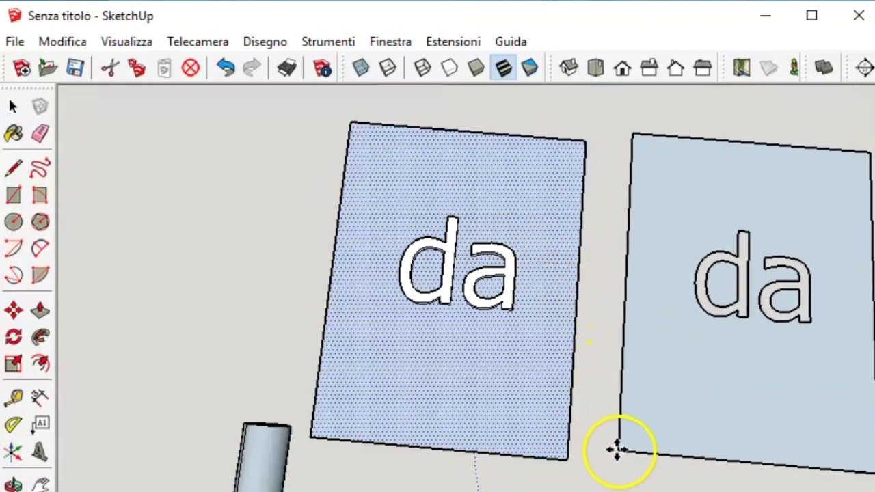
left_click(617, 449)
Delete the copy's plane and a leftover edge, keeping only the 'da' letter outlines
left_click(14, 108)
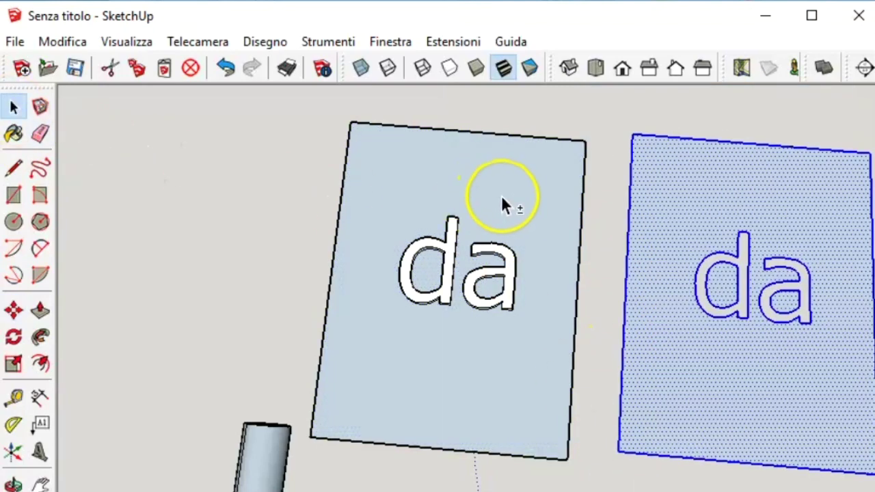
middle_click_drag(501, 196, 533, 216, "shift")
left_click_drag(683, 170, 551, 236)
key("Delete")
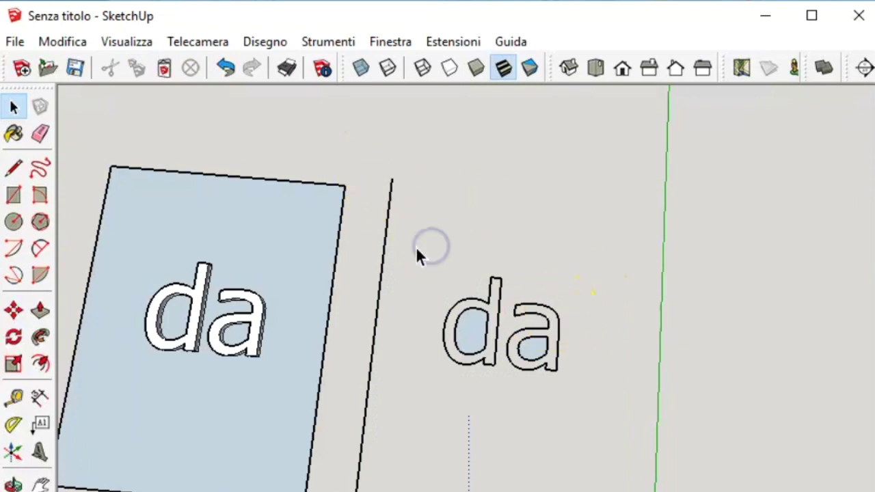
scroll(397, 248, "down", 2)
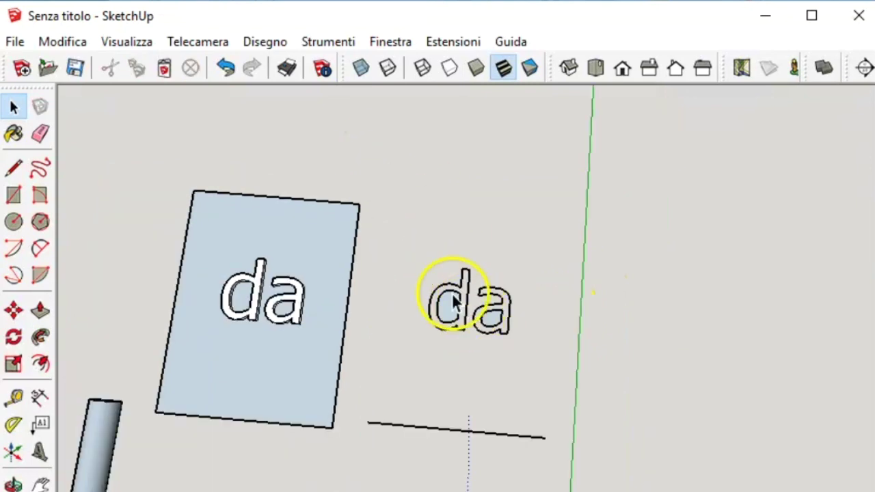
left_click(386, 426)
key("Delete")
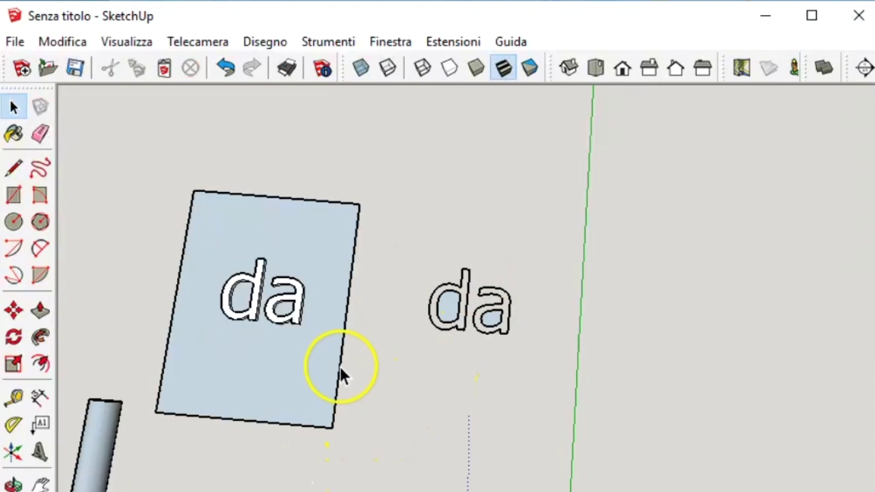
scroll(253, 303, "up", 1)
scroll(244, 312, "up", 3)
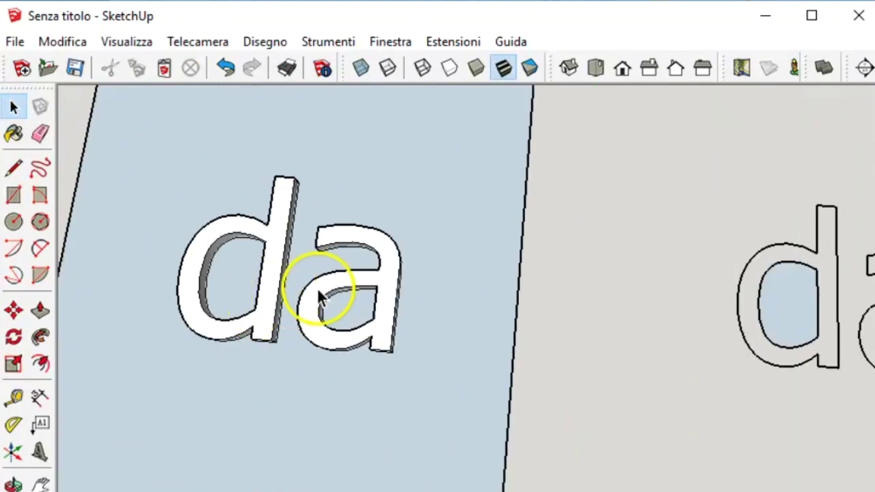
Copy the raised 'd' and 'a' letters with Move and set them beside the letter outlines
left_click_drag(387, 267, 273, 235)
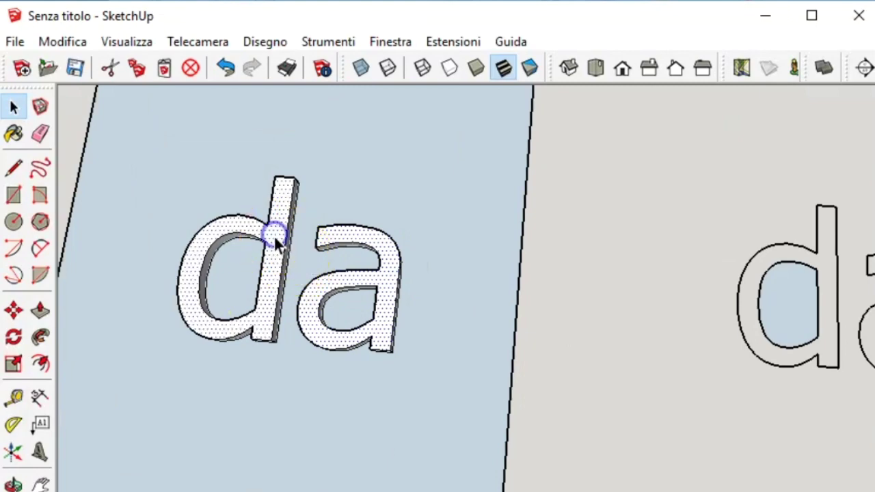
key("m")
left_click_drag(302, 264, 527, 361)
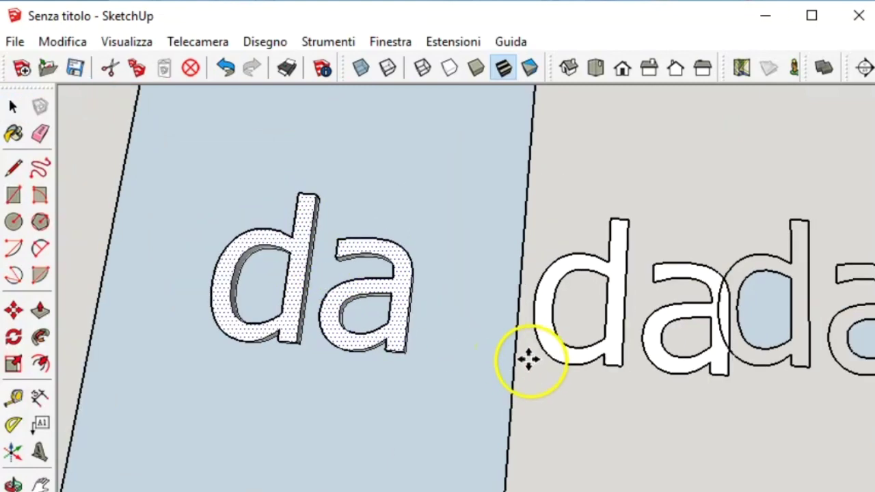
scroll(527, 361, "down", 3)
middle_click_drag(665, 397, 303, 367)
scroll(693, 426, "down", 2)
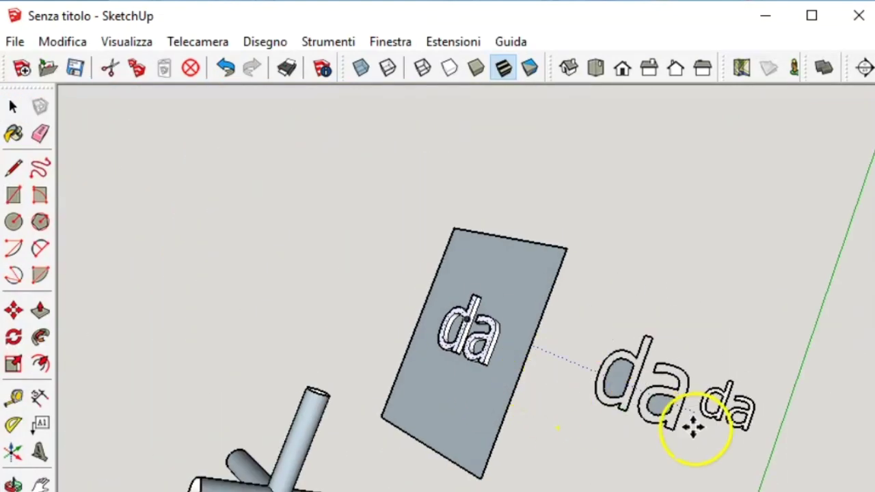
middle_click_drag(693, 426, 649, 389)
mouse_move(625, 433)
middle_mouse_down()
mouse_move(695, 392)
mouse_move(414, 355)
mouse_move(611, 455)
middle_mouse_up()
scroll(629, 377, "down", 2)
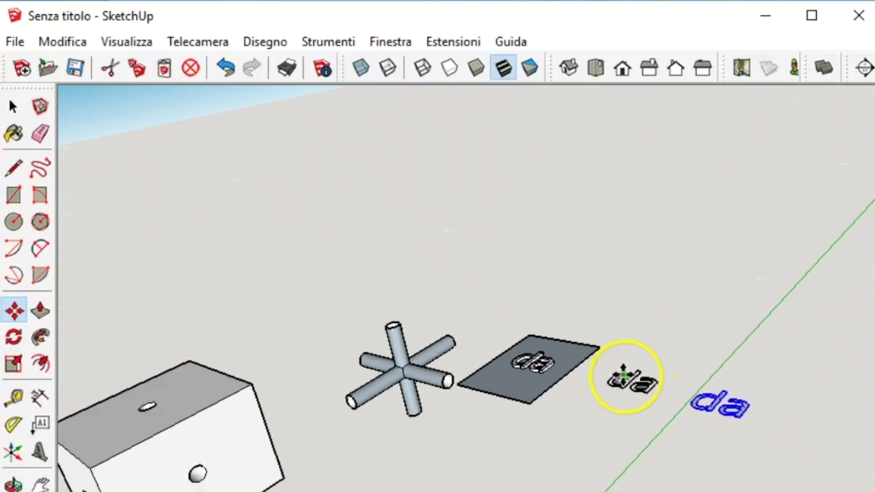
mouse_move(239, 304)
middle_mouse_down()
mouse_move(410, 404)
mouse_move(531, 382)
mouse_move(433, 372)
middle_mouse_up()
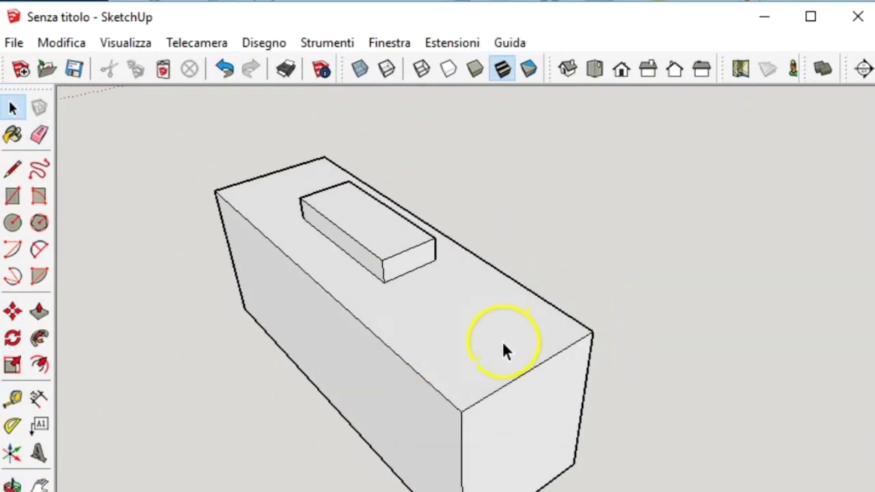
left_click(450, 334)
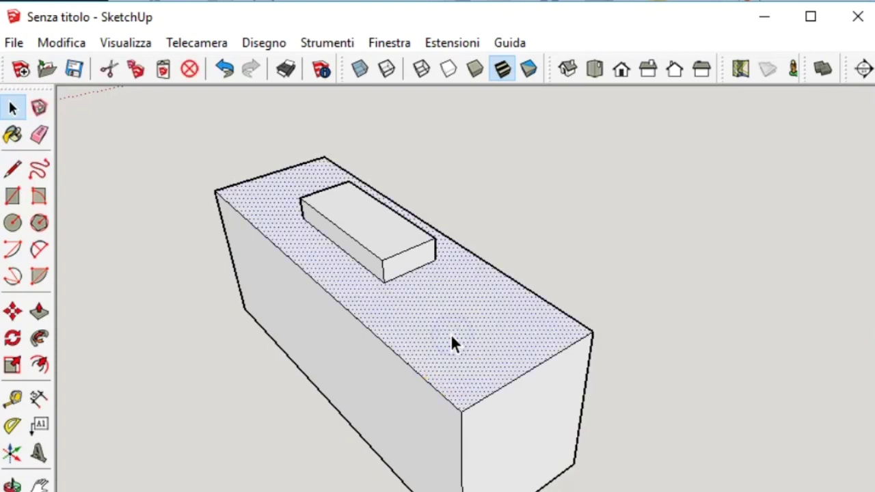
left_click(531, 438)
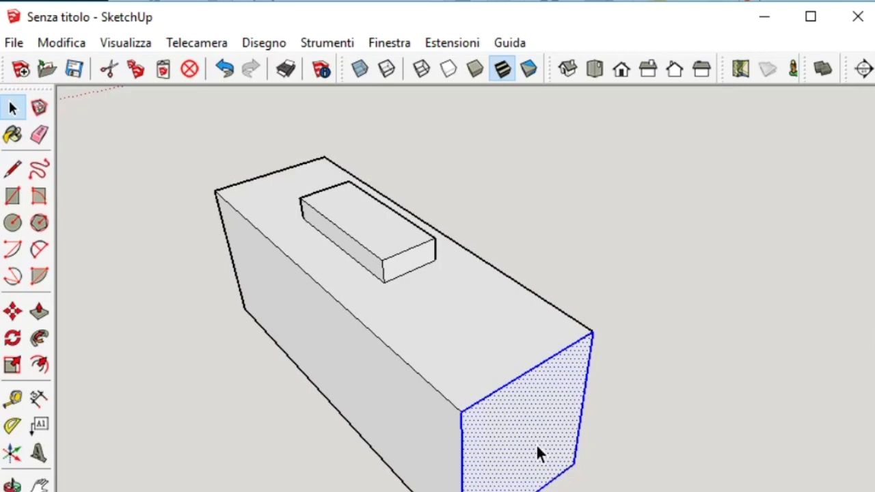
left_click(536, 444)
triple_click(484, 383)
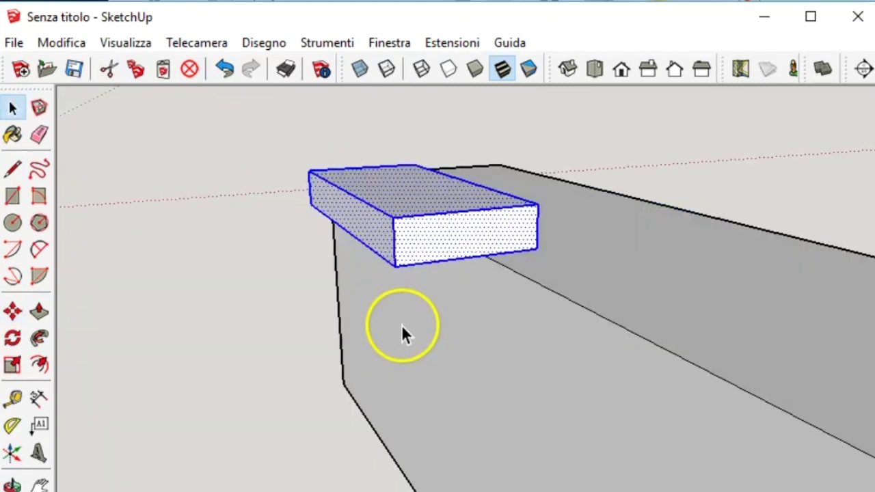
mouse_move(414, 259)
middle_mouse_down()
mouse_move(470, 173)
mouse_move(429, 178)
mouse_move(471, 293)
mouse_move(629, 329)
mouse_move(617, 353)
mouse_move(664, 263)
middle_mouse_up()
left_click(629, 328)
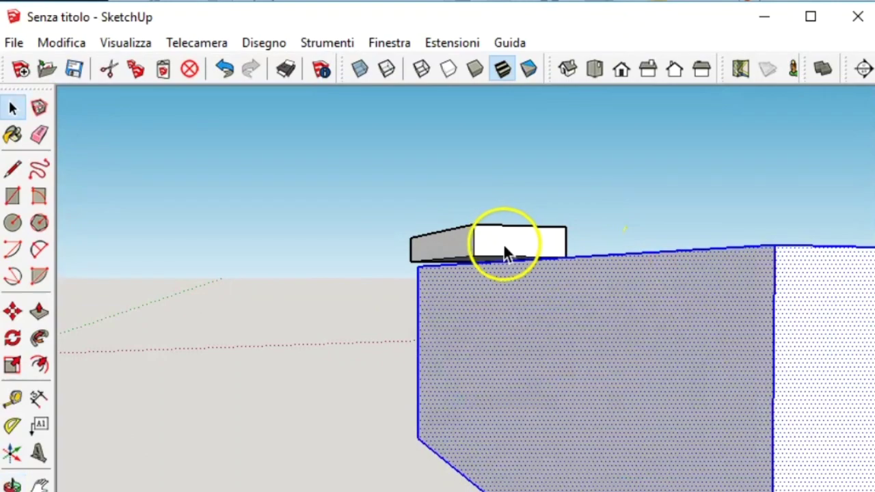
Draw a line from the block's corner to the box edge
scroll(560, 267, "up", 2)
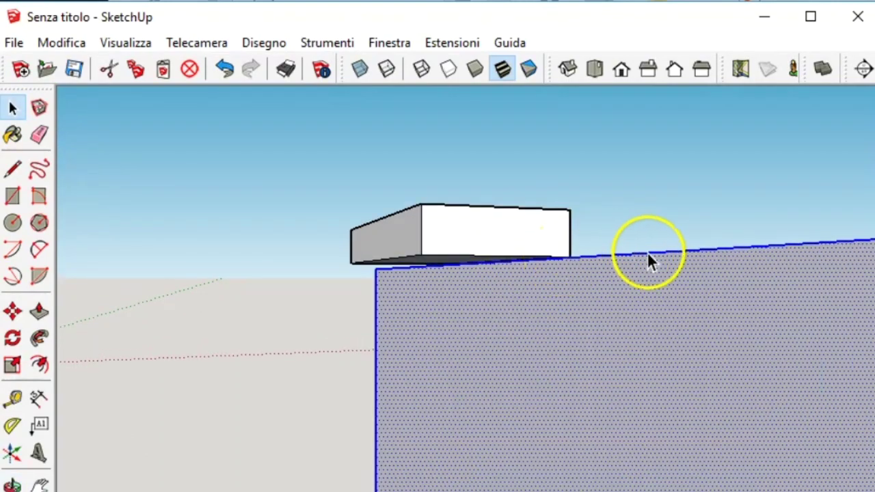
mouse_move(606, 280)
middle_mouse_down()
mouse_move(595, 267)
mouse_move(537, 308)
middle_mouse_up()
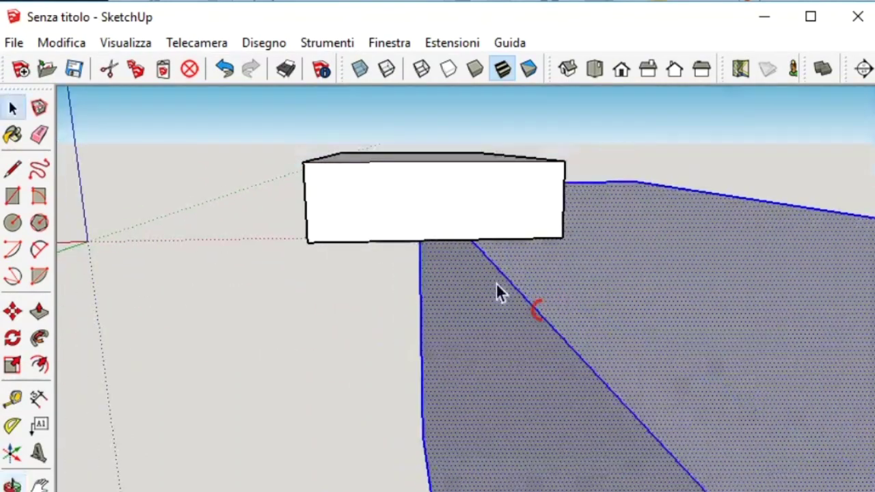
left_click(14, 168)
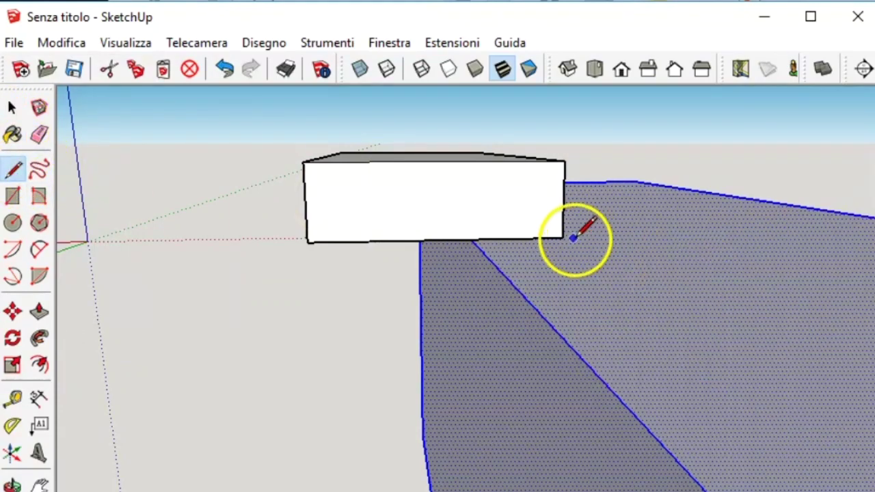
left_click(513, 286)
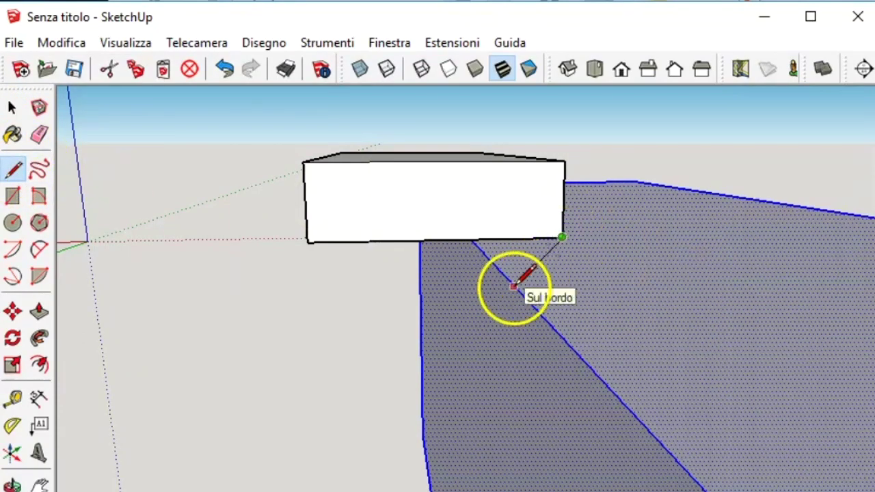
left_click(12, 108)
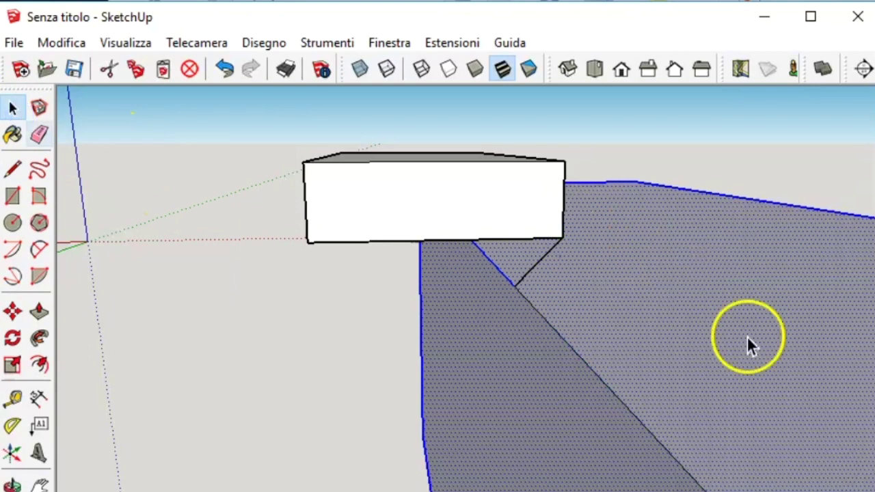
Delete the stray edge under the block, then delete the whole block
triple_click(640, 359)
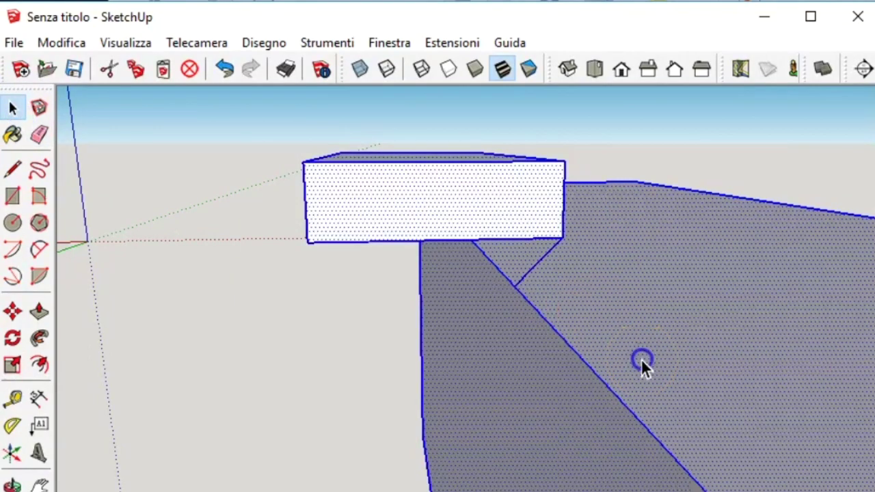
mouse_move(406, 263)
middle_mouse_down()
mouse_move(415, 276)
mouse_move(571, 250)
middle_mouse_up()
mouse_move(517, 283)
middle_mouse_down()
mouse_move(550, 254)
mouse_move(478, 297)
middle_mouse_up()
scroll(471, 280, "up", 2)
scroll(468, 277, "down", 2)
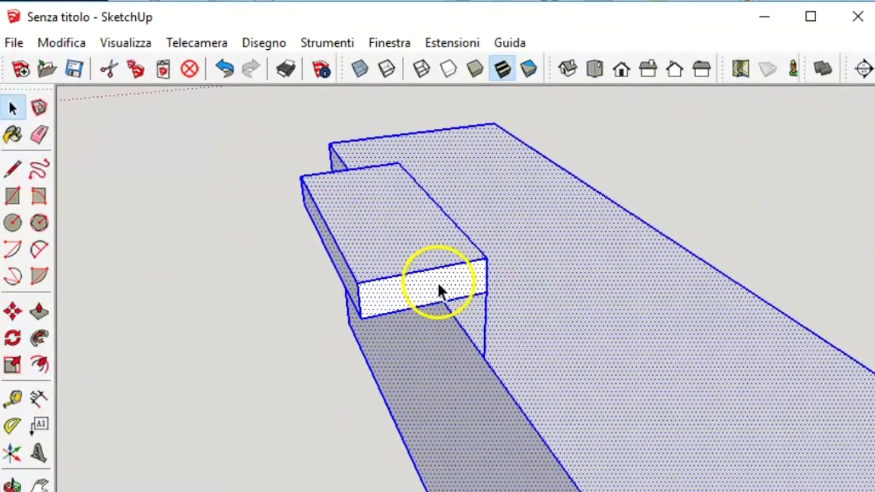
scroll(439, 289, "up", 3)
mouse_move(480, 293)
middle_mouse_down()
mouse_move(498, 223)
mouse_move(594, 182)
middle_mouse_up()
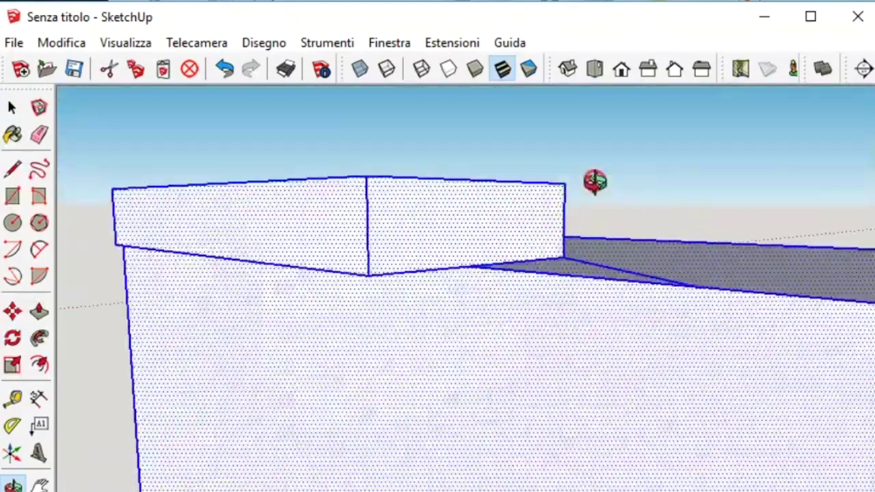
mouse_move(480, 311)
middle_mouse_down()
mouse_move(531, 265)
mouse_move(512, 281)
mouse_move(410, 303)
middle_mouse_up()
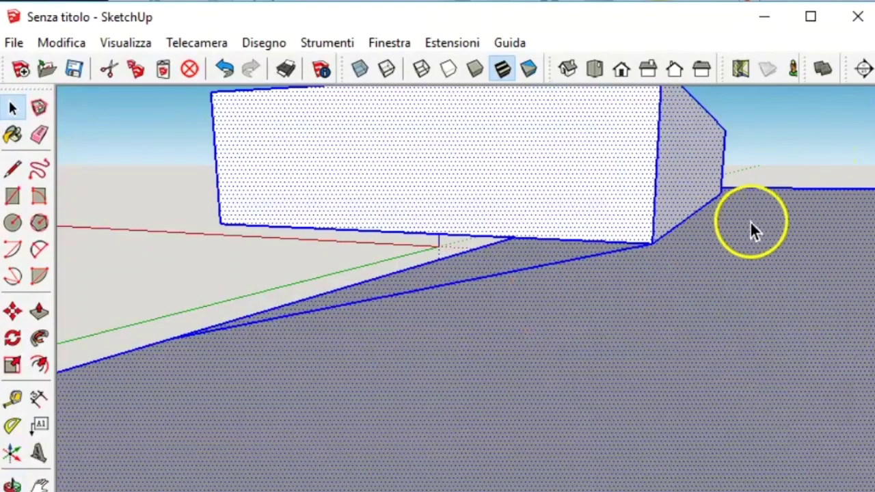
left_click(534, 269)
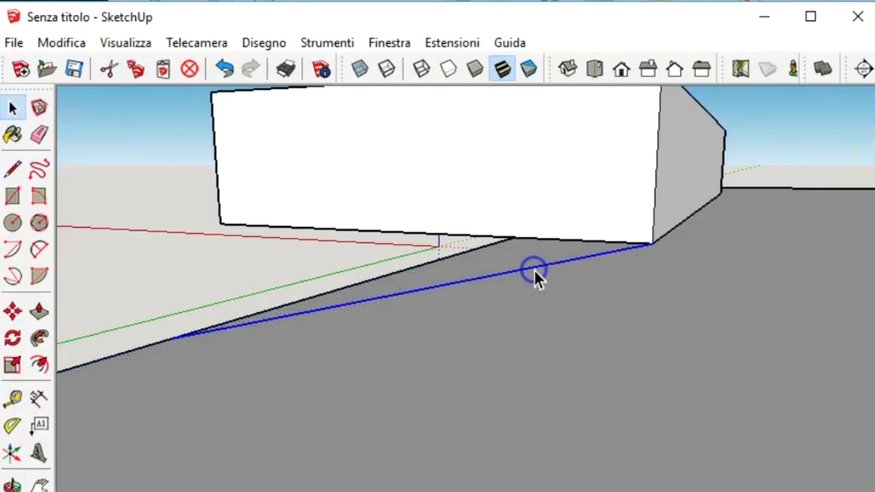
key("Delete")
triple_click(533, 142)
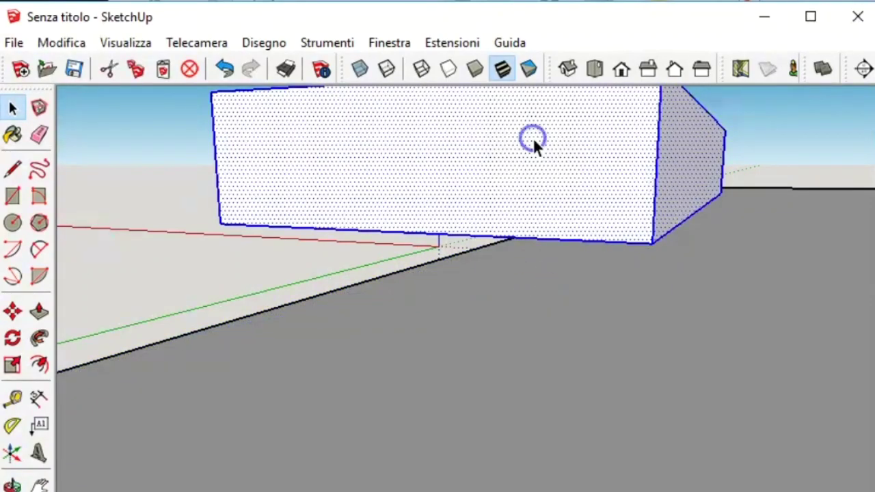
key("Delete")
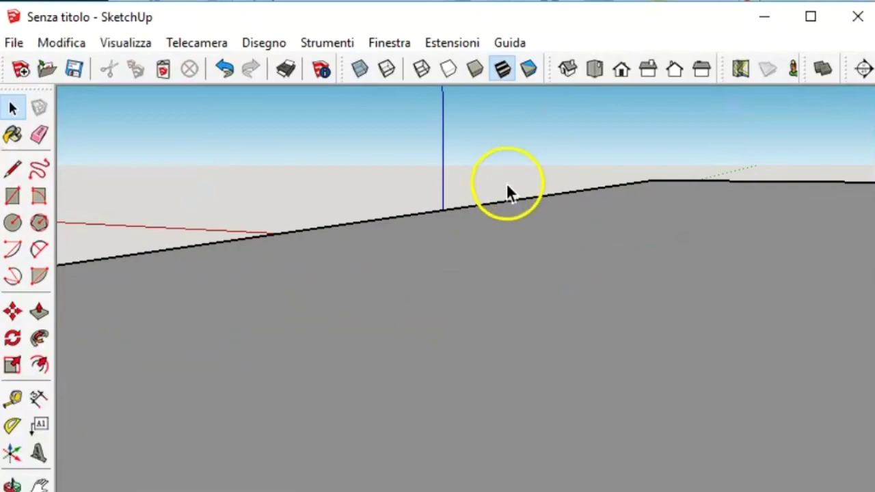